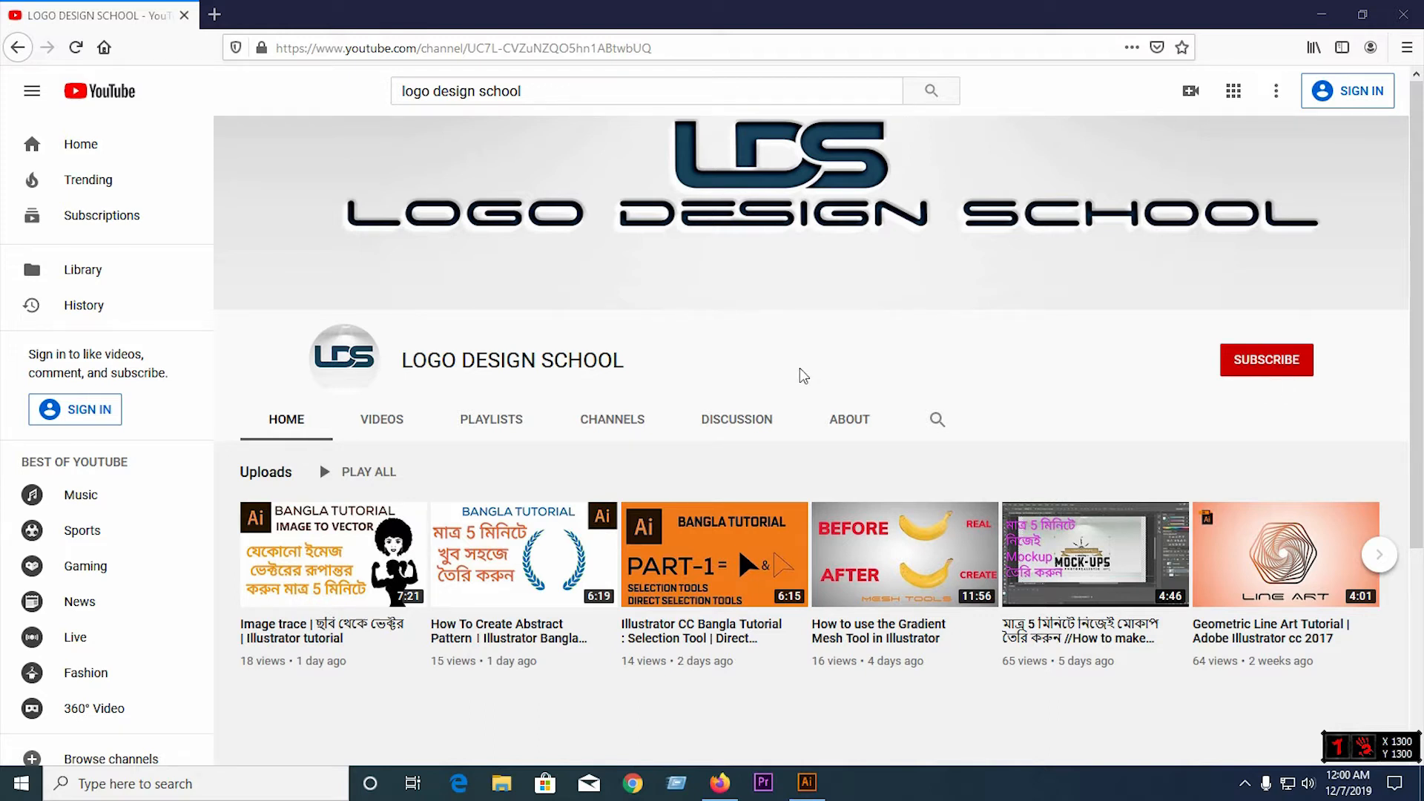
Switch to Illustrator and draw a triangle about 139 px wide and 120 px high with the Polygon tool, above the artboard's centre
{"action": "left_click", "coordinate": [812, 788]}
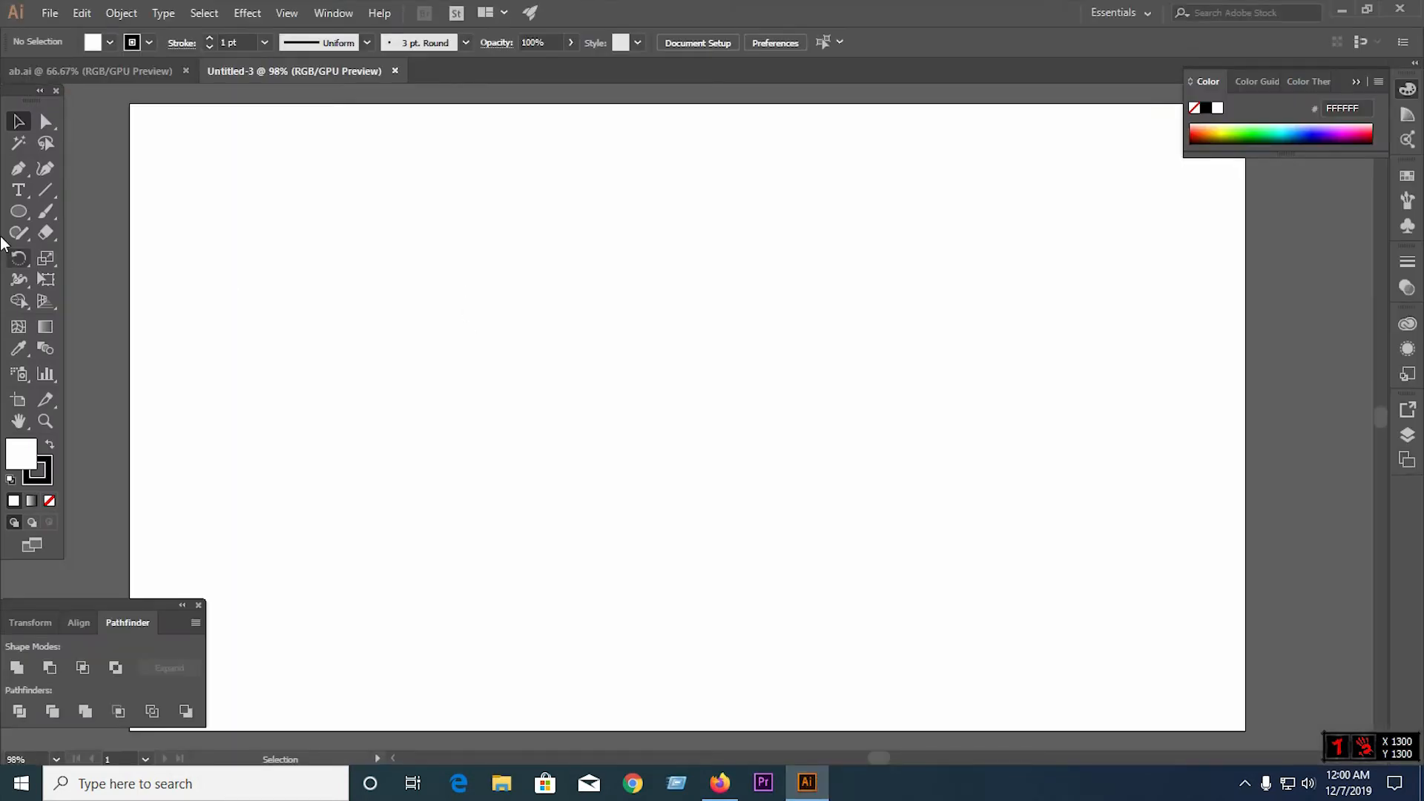
{"action": "left_click", "coordinate": [19, 192]}
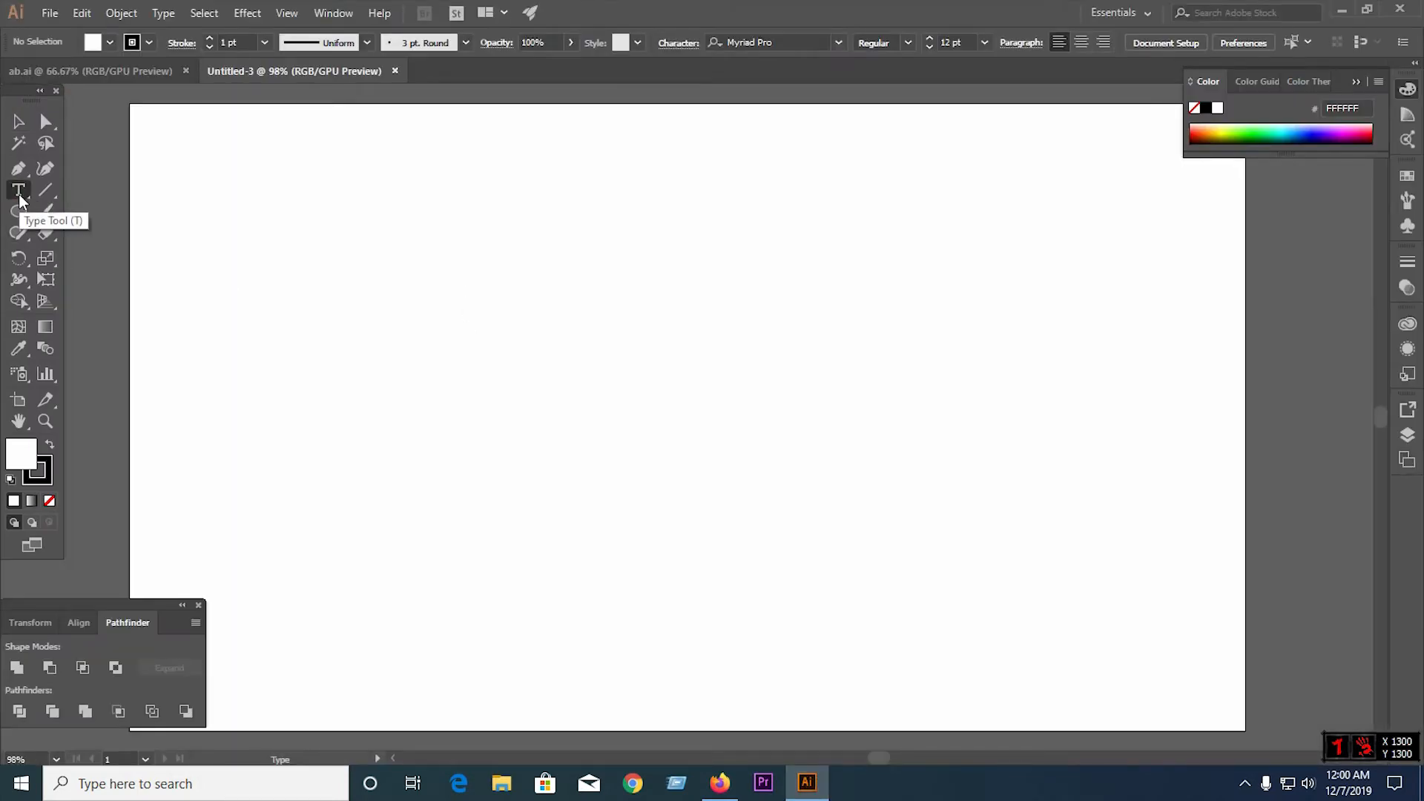
{"action": "left_click_drag", "start_coordinate": [19, 214], "coordinate": [89, 269]}
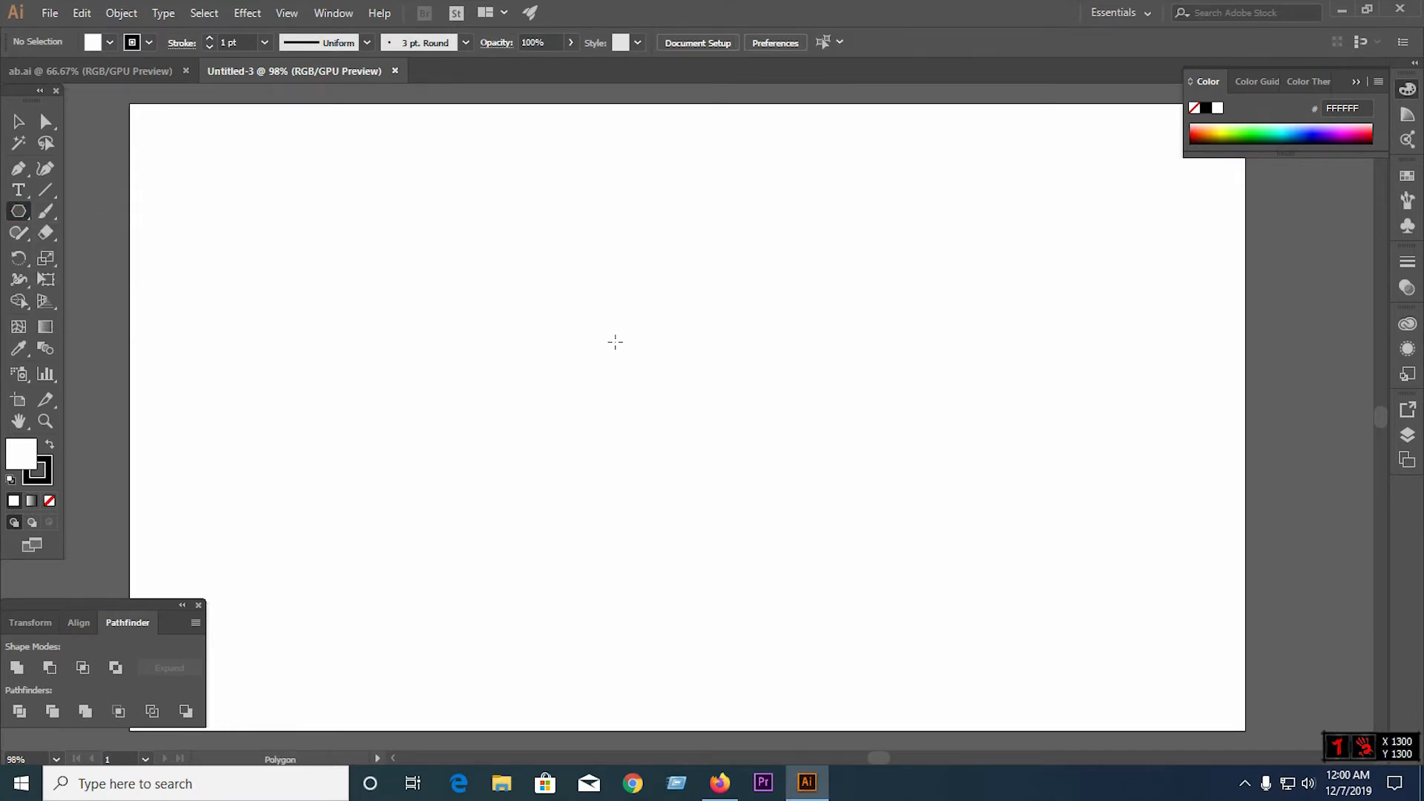
{"action": "left_click_drag", "start_coordinate": [618, 349], "coordinate": [673, 374]}
{"action": "key", "text": "Down"}
{"action": "key", "text": "Down"}
{"action": "key", "text": "Down"}
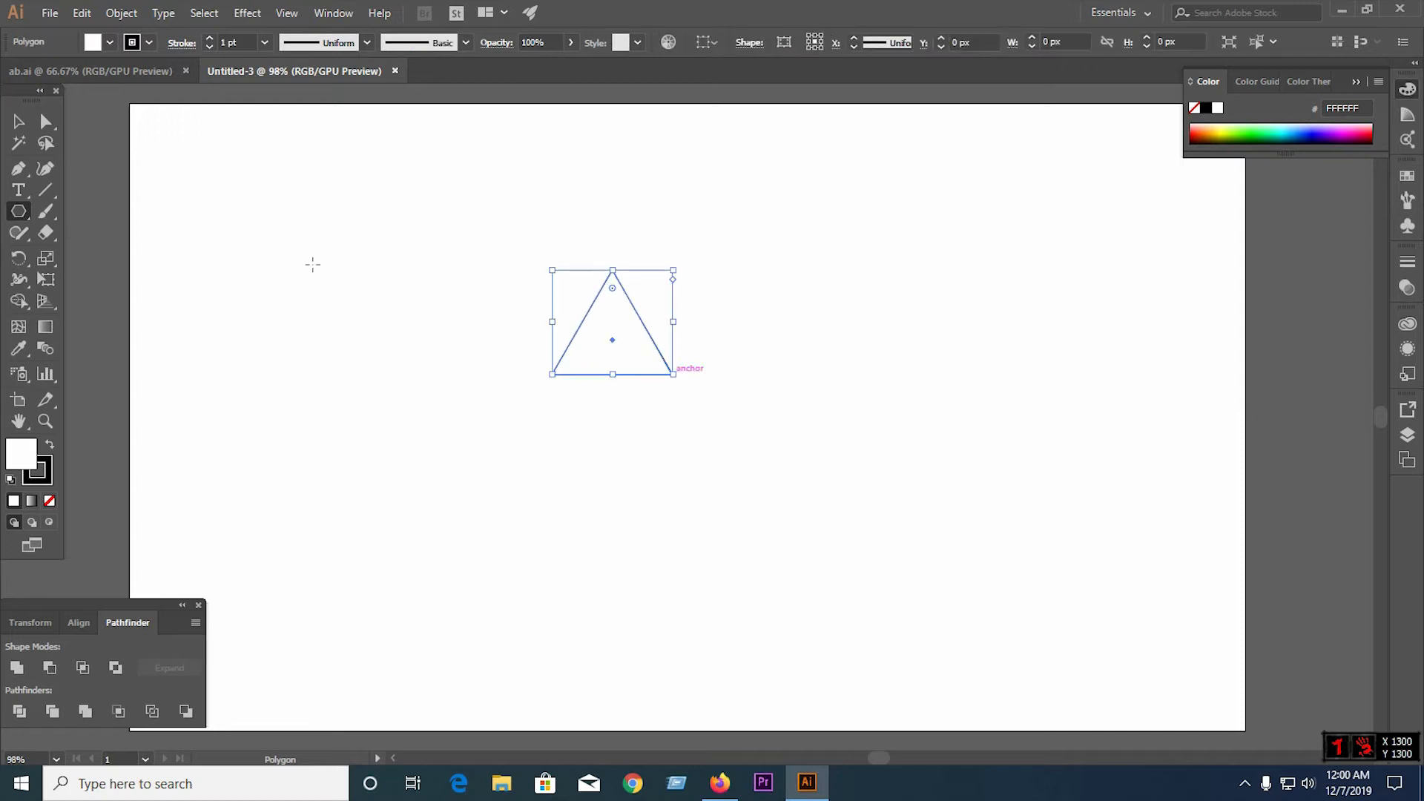
Remove the stray tiny polygon and move the triangle to the artboard's upper-left corner
{"action": "left_click_drag", "start_coordinate": [338, 236], "coordinate": [343, 239]}
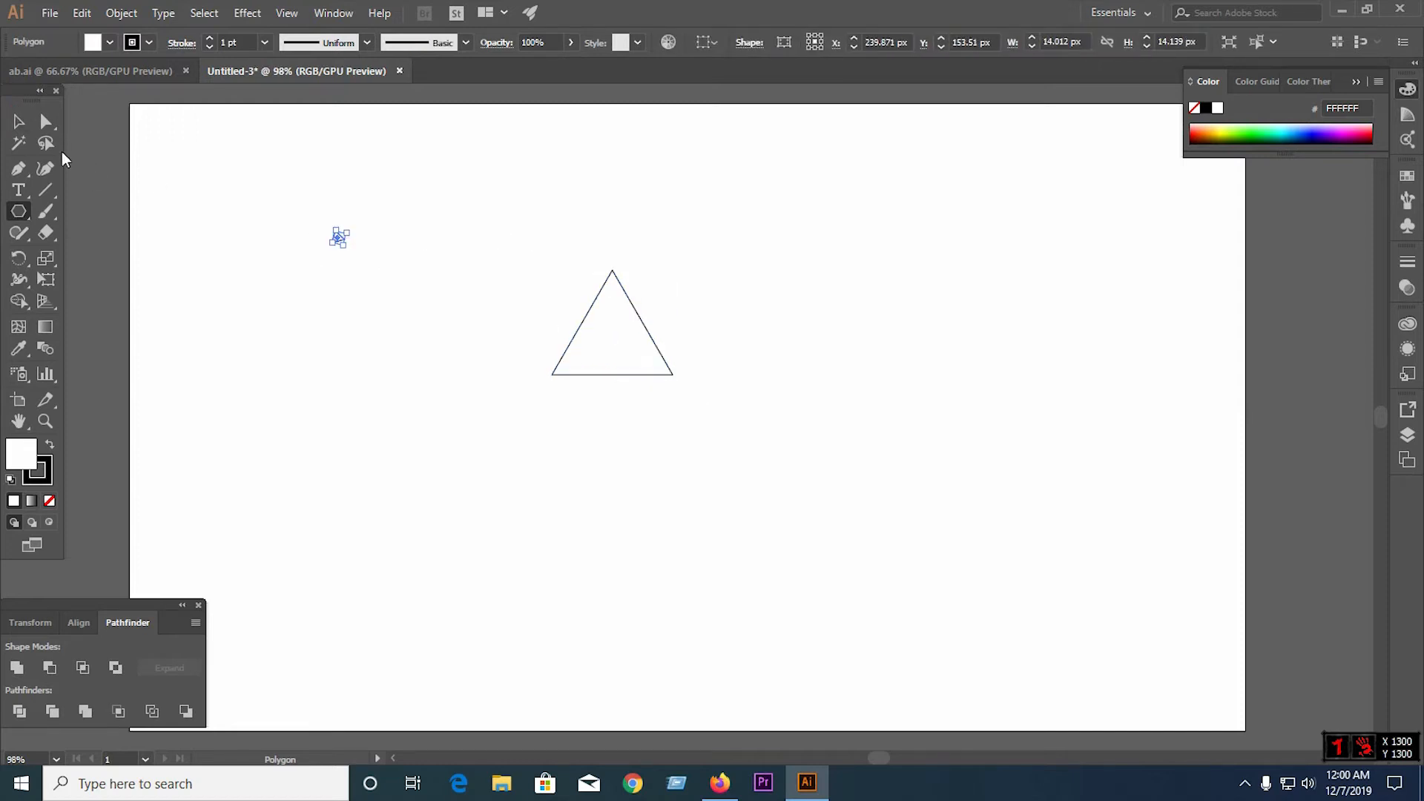
{"action": "key", "text": "v"}
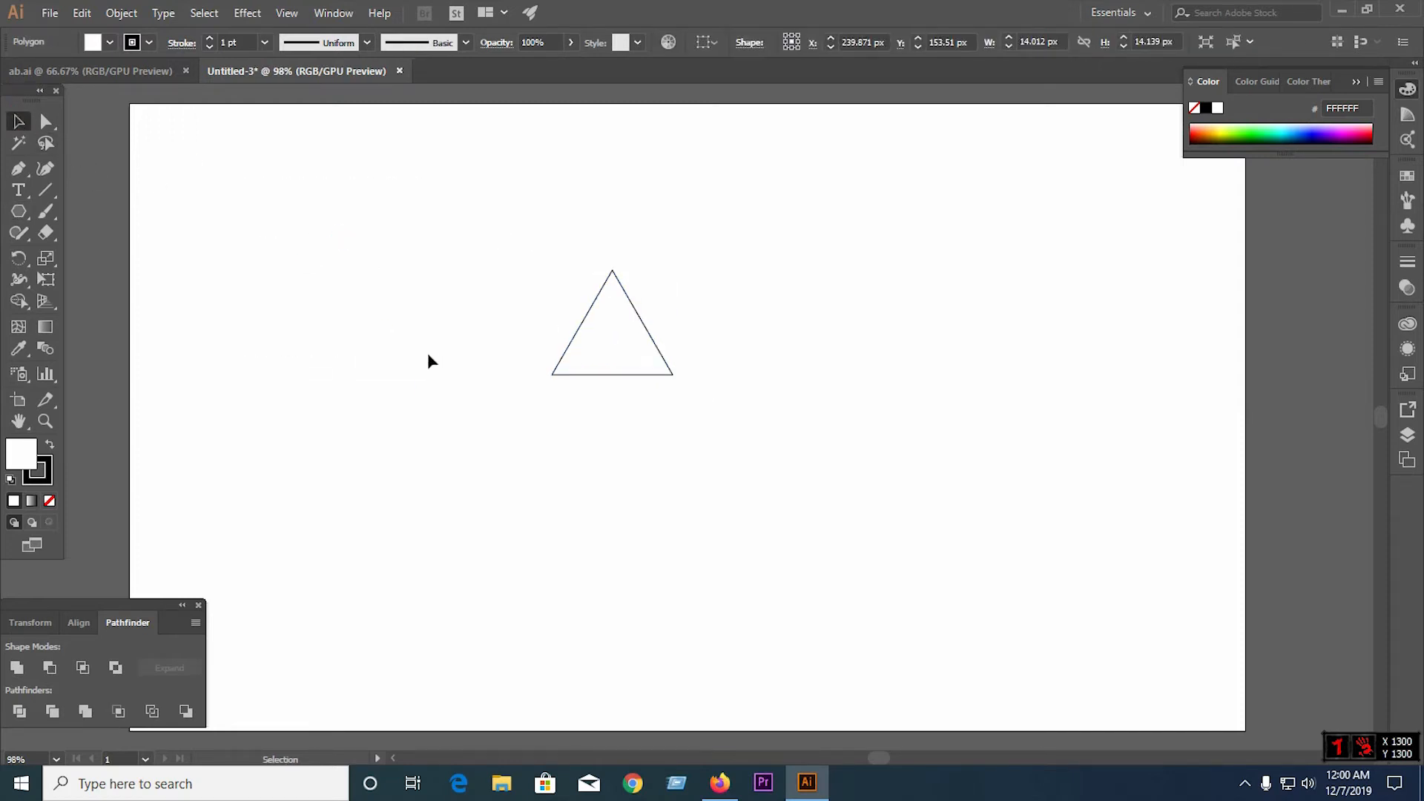
{"action": "left_click_drag", "start_coordinate": [724, 400], "coordinate": [425, 331]}
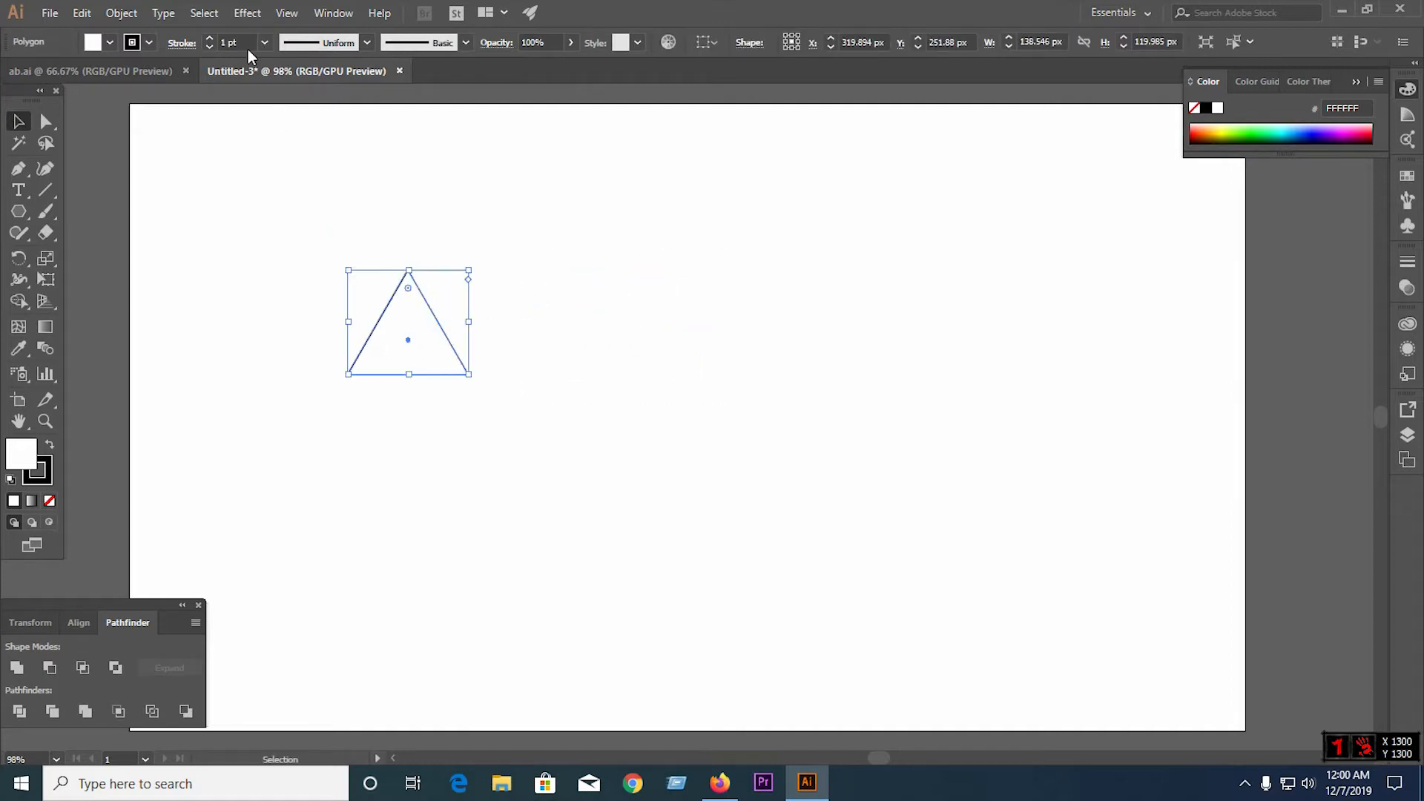
{"action": "left_click", "coordinate": [25, 212]}
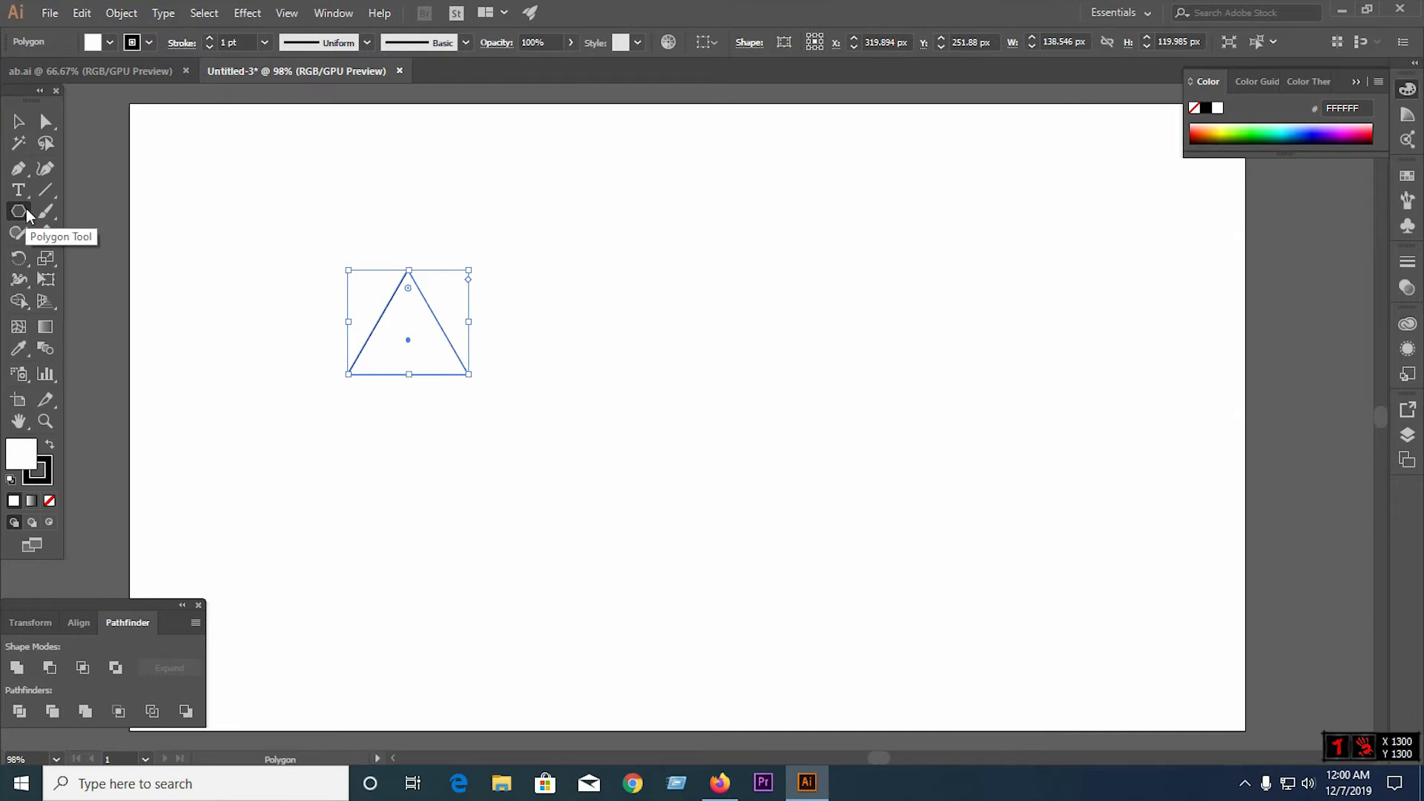
{"action": "left_click", "coordinate": [19, 120]}
{"action": "left_click", "coordinate": [439, 374]}
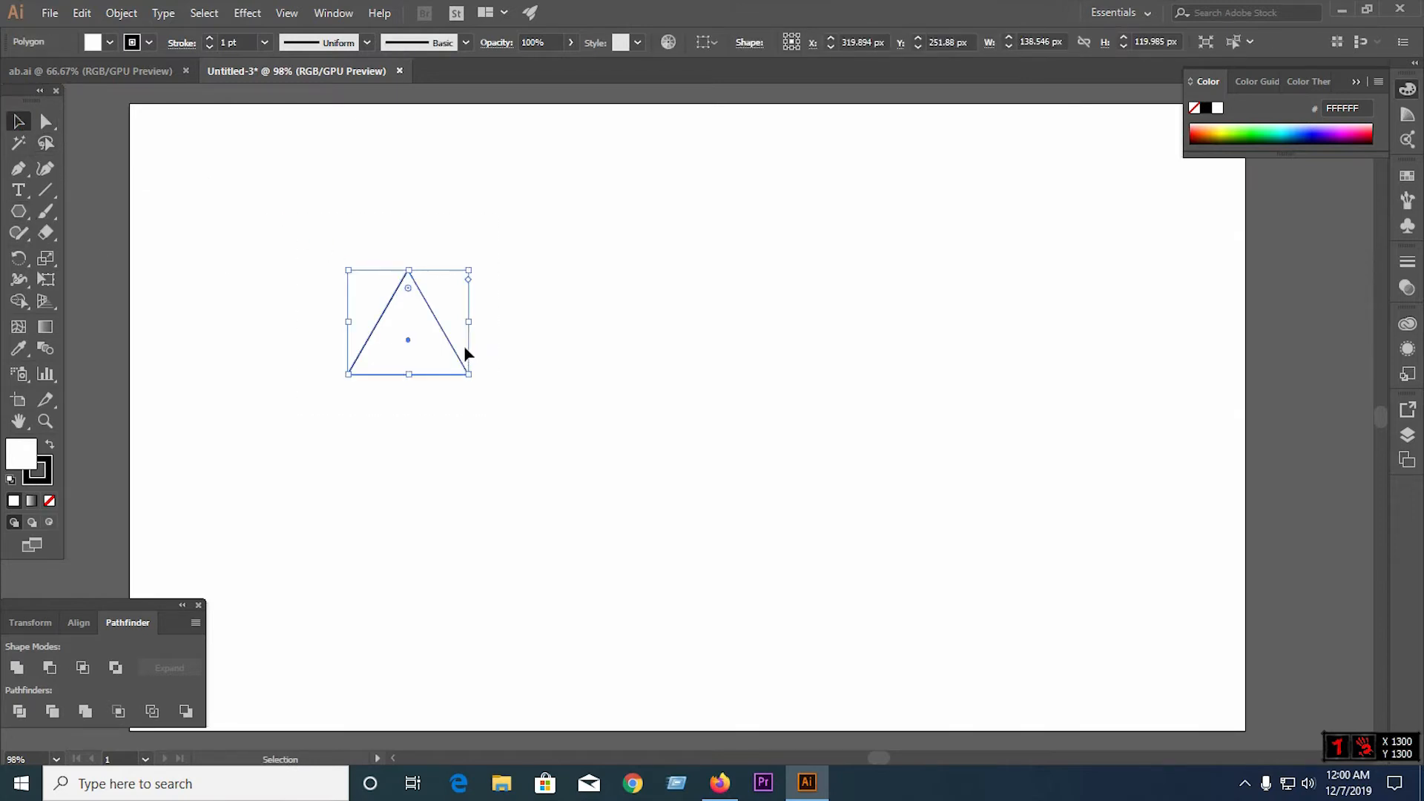
{"action": "left_click_drag", "start_coordinate": [439, 333], "coordinate": [284, 246]}
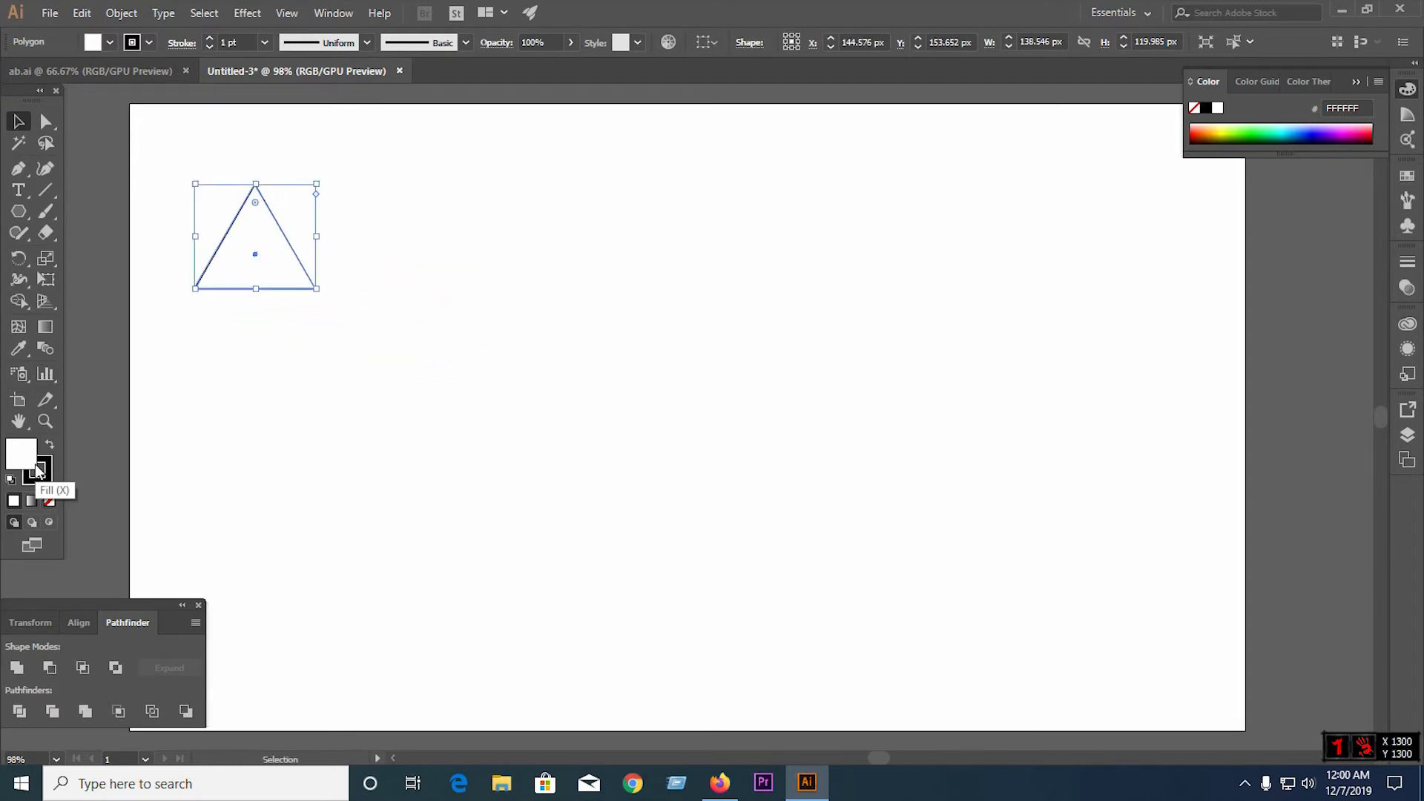
Give the triangle no fill and a 16 pt black stroke, and move it to the middle of the artboard
{"action": "left_click", "coordinate": [47, 502]}
{"action": "left_click", "coordinate": [43, 483]}
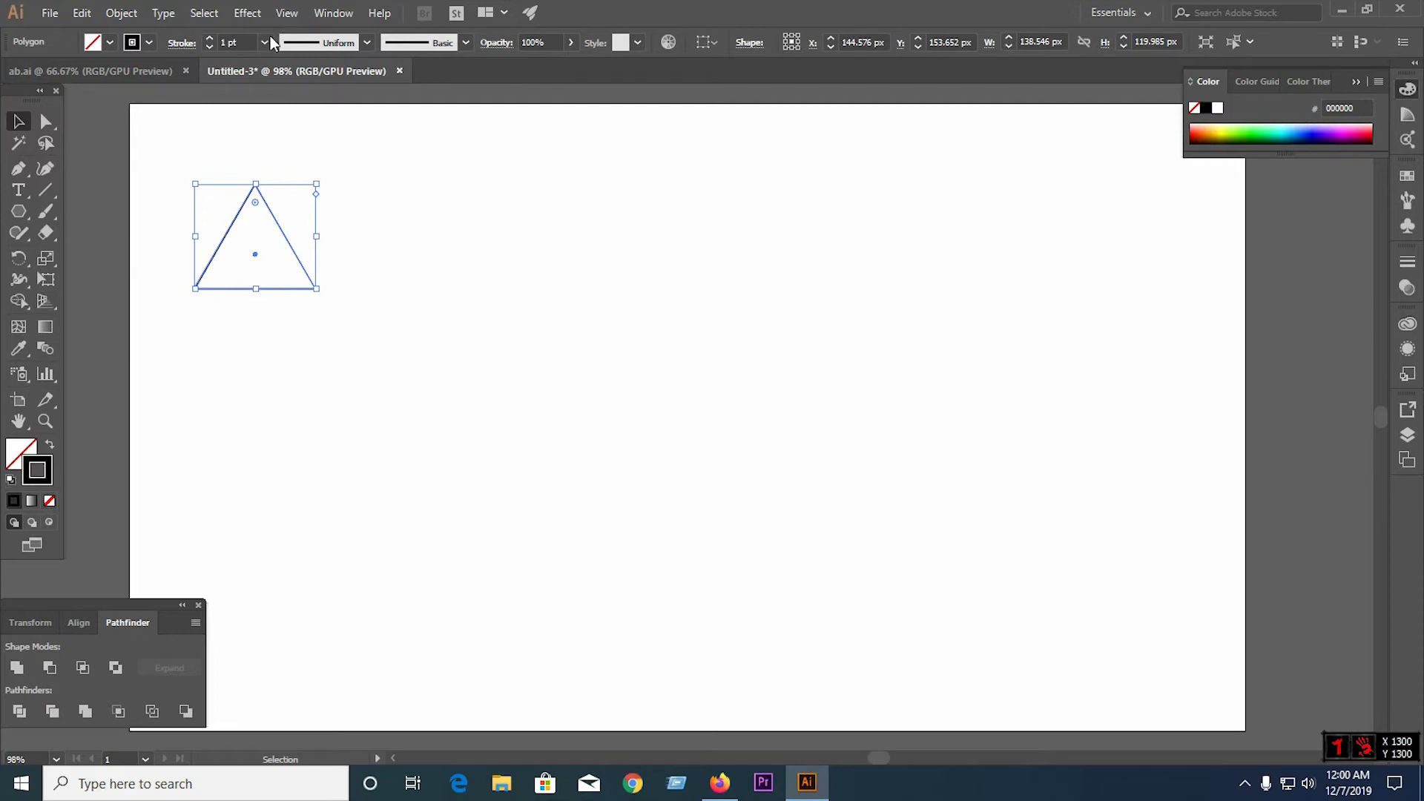
{"action": "left_click", "coordinate": [212, 38]}
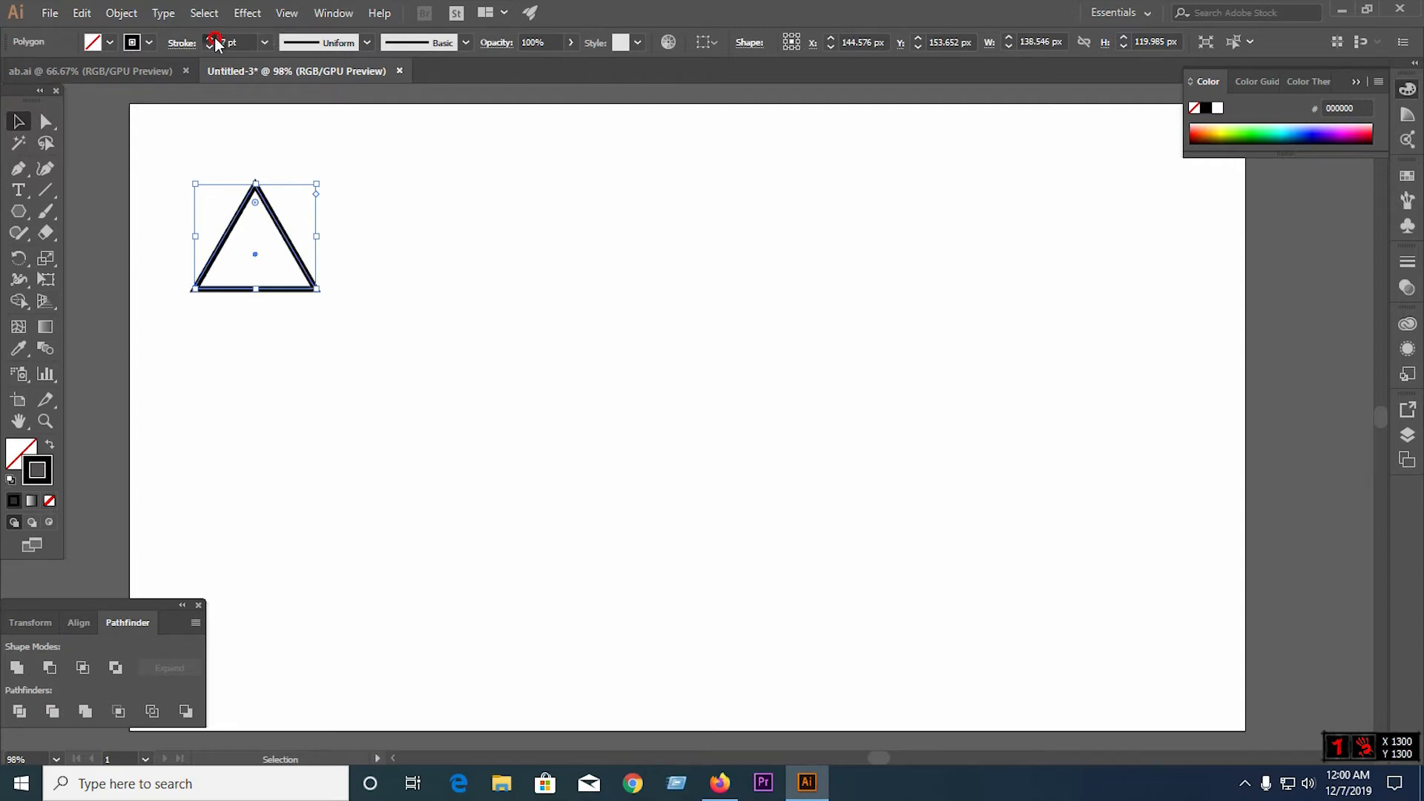
{"action": "left_click", "coordinate": [336, 263]}
{"action": "left_click_drag", "start_coordinate": [302, 248], "coordinate": [728, 380]}
{"action": "left_click", "coordinate": [754, 487]}
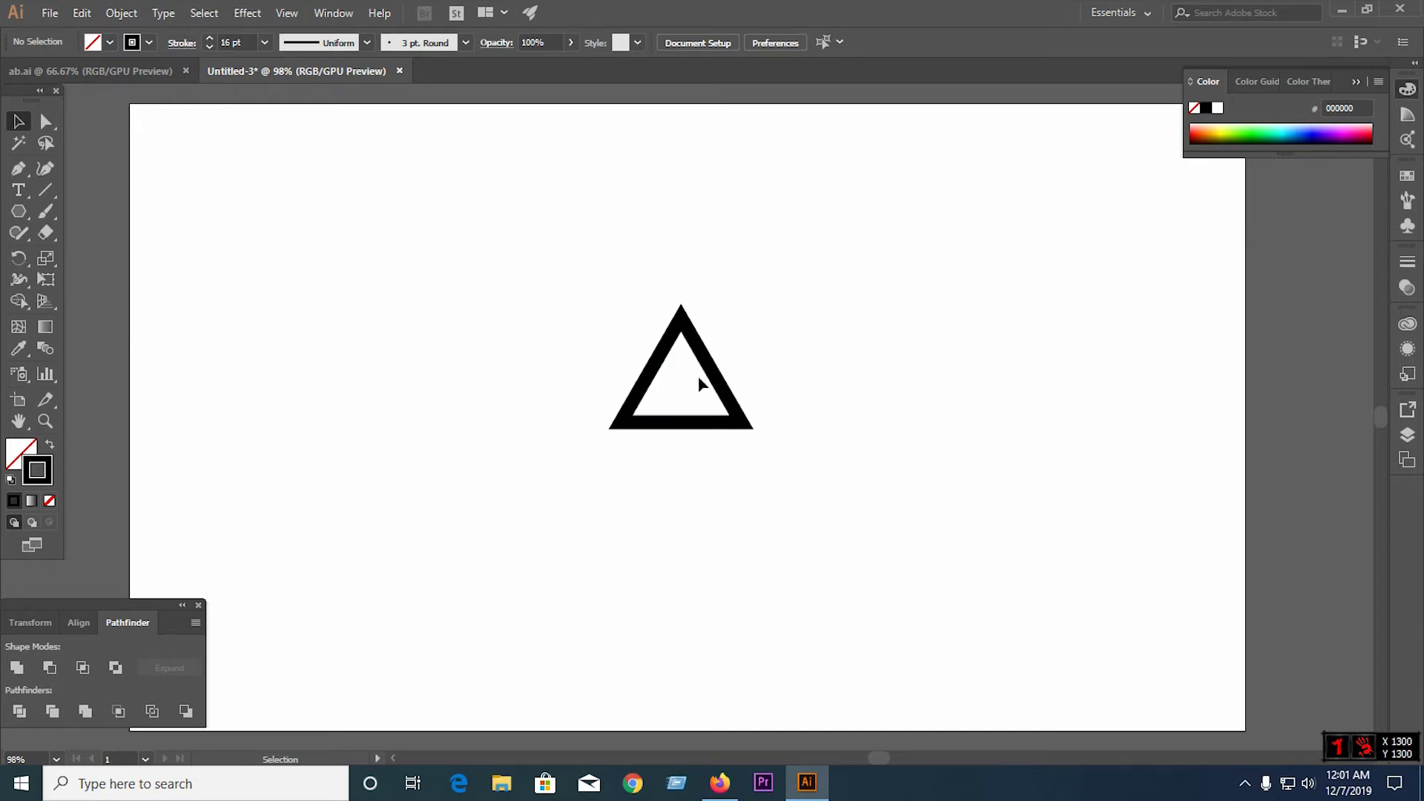
Draw a horizontal line about 105 px long and place it across the triangle's middle, protruding beyond the left side
{"action": "left_click", "coordinate": [46, 191]}
{"action": "left_click_drag", "start_coordinate": [279, 227], "coordinate": [300, 318]}
{"action": "left_click", "coordinate": [20, 122]}
{"action": "left_click_drag", "start_coordinate": [286, 224], "coordinate": [671, 386]}
{"action": "left_click", "coordinate": [321, 311]}
Align the horizontal line and the triangle to each other by their vertical centres
{"action": "left_click_drag", "start_coordinate": [564, 310], "coordinate": [721, 484]}
{"action": "left_click", "coordinate": [78, 625]}
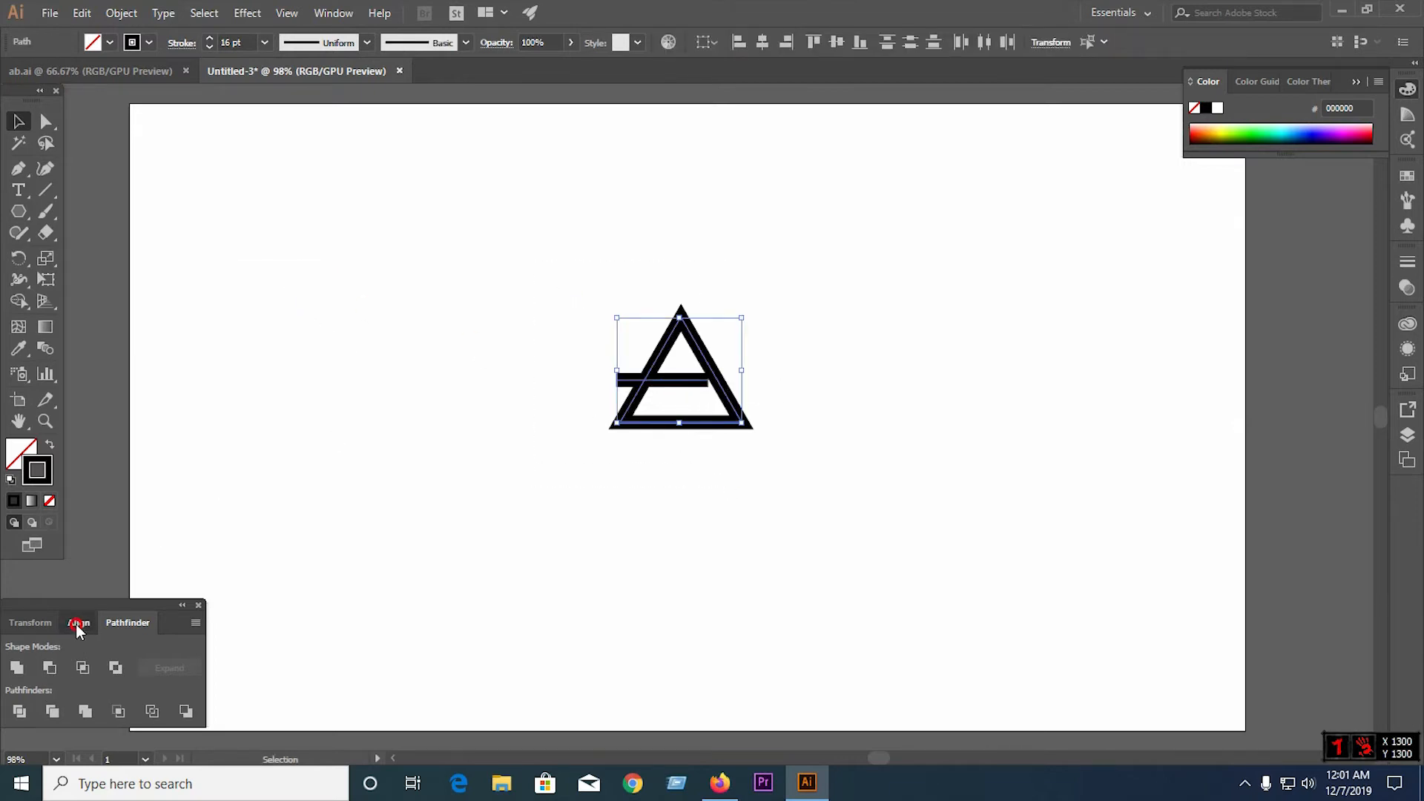
{"action": "left_click", "coordinate": [152, 671]}
{"action": "left_click", "coordinate": [710, 546]}
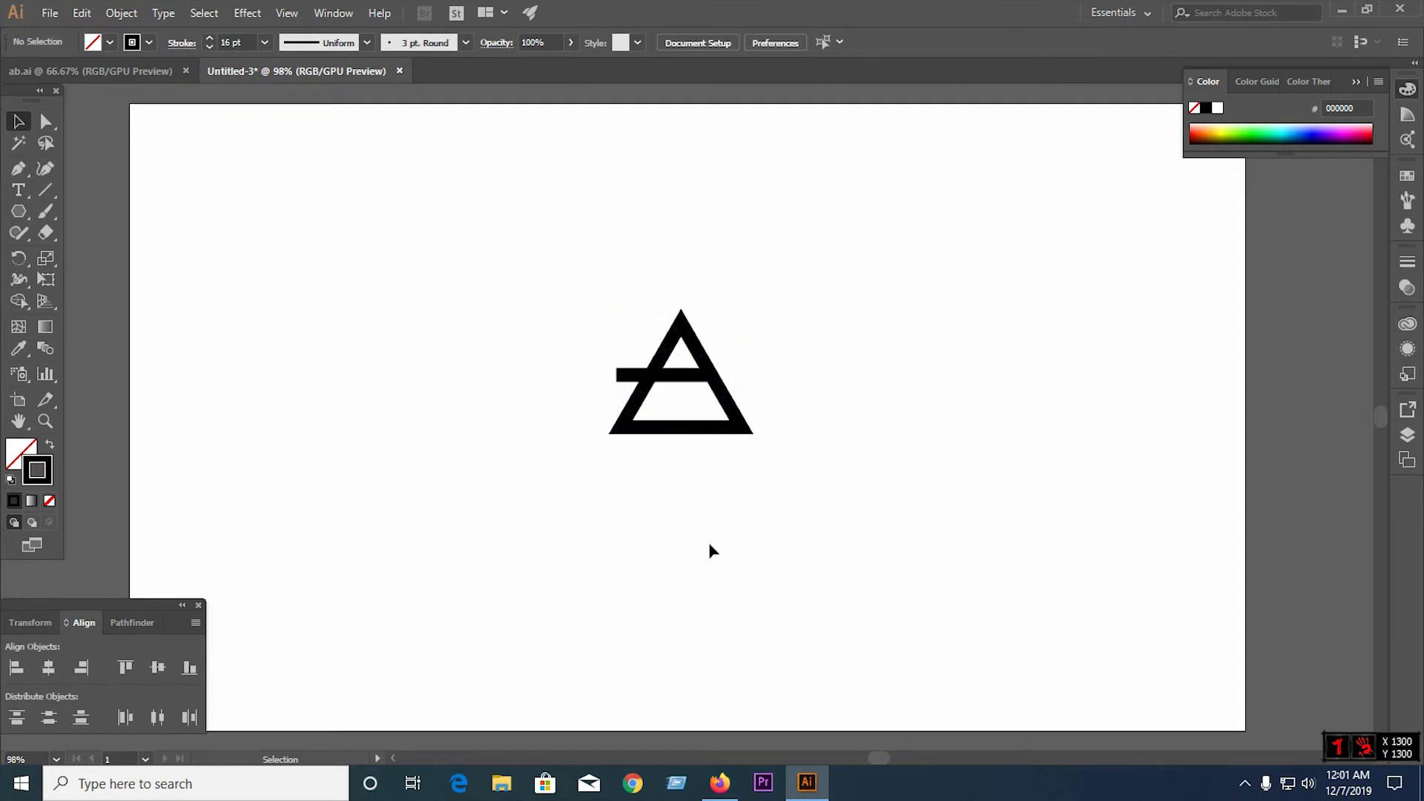
{"action": "left_click_drag", "start_coordinate": [578, 283], "coordinate": [714, 516]}
{"action": "scroll", "coordinate": [683, 384], "scroll_direction": "up", "scroll_amount": 4}
{"action": "left_click_drag", "start_coordinate": [674, 359], "coordinate": [671, 373]}
{"action": "left_click", "coordinate": [993, 410]}
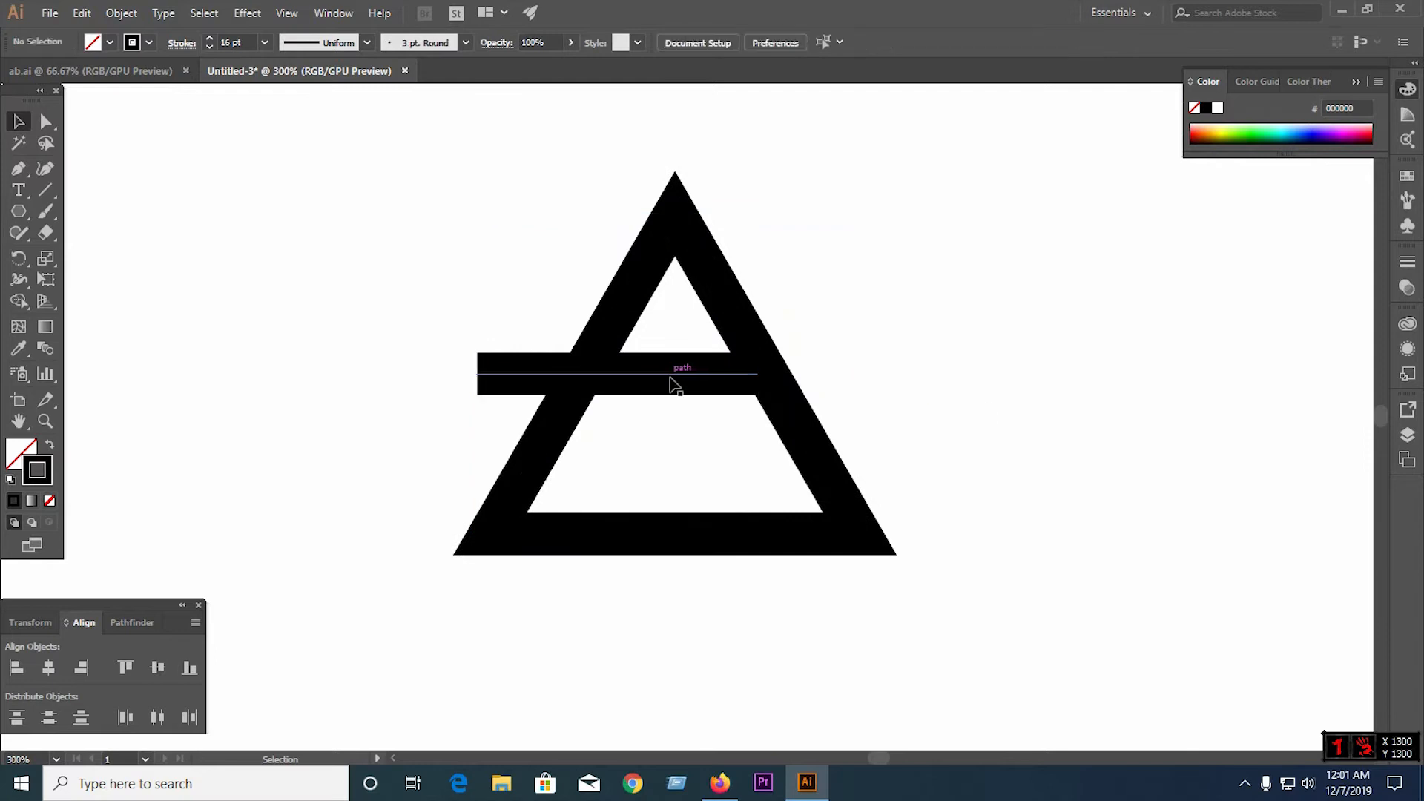
Expand the fill and stroke of the triangle and the horizontal line into solid shapes
{"action": "left_click", "coordinate": [675, 373]}
{"action": "left_click_drag", "start_coordinate": [495, 230], "coordinate": [899, 541]}
{"action": "left_click", "coordinate": [121, 12]}
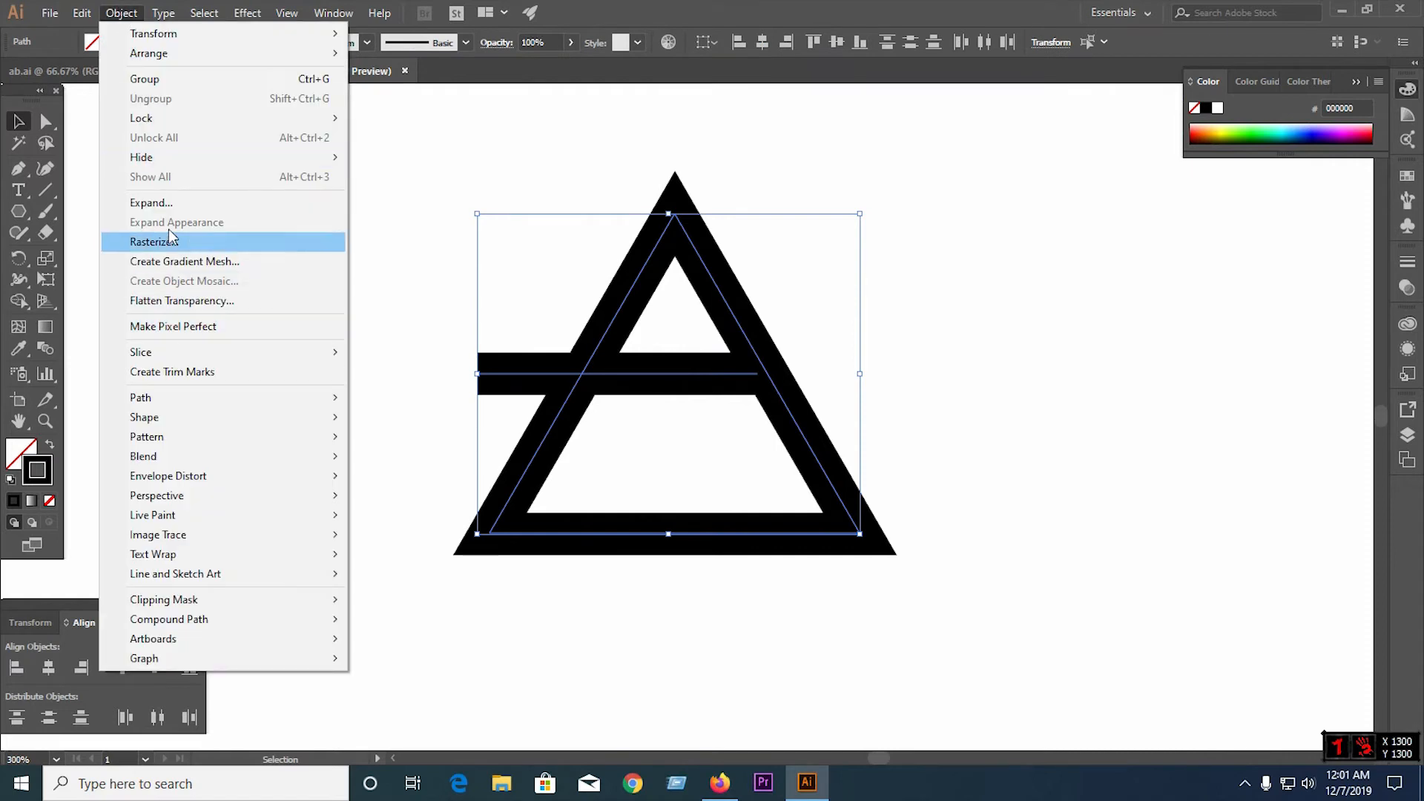
{"action": "left_click", "coordinate": [160, 203]}
{"action": "left_click", "coordinate": [675, 488]}
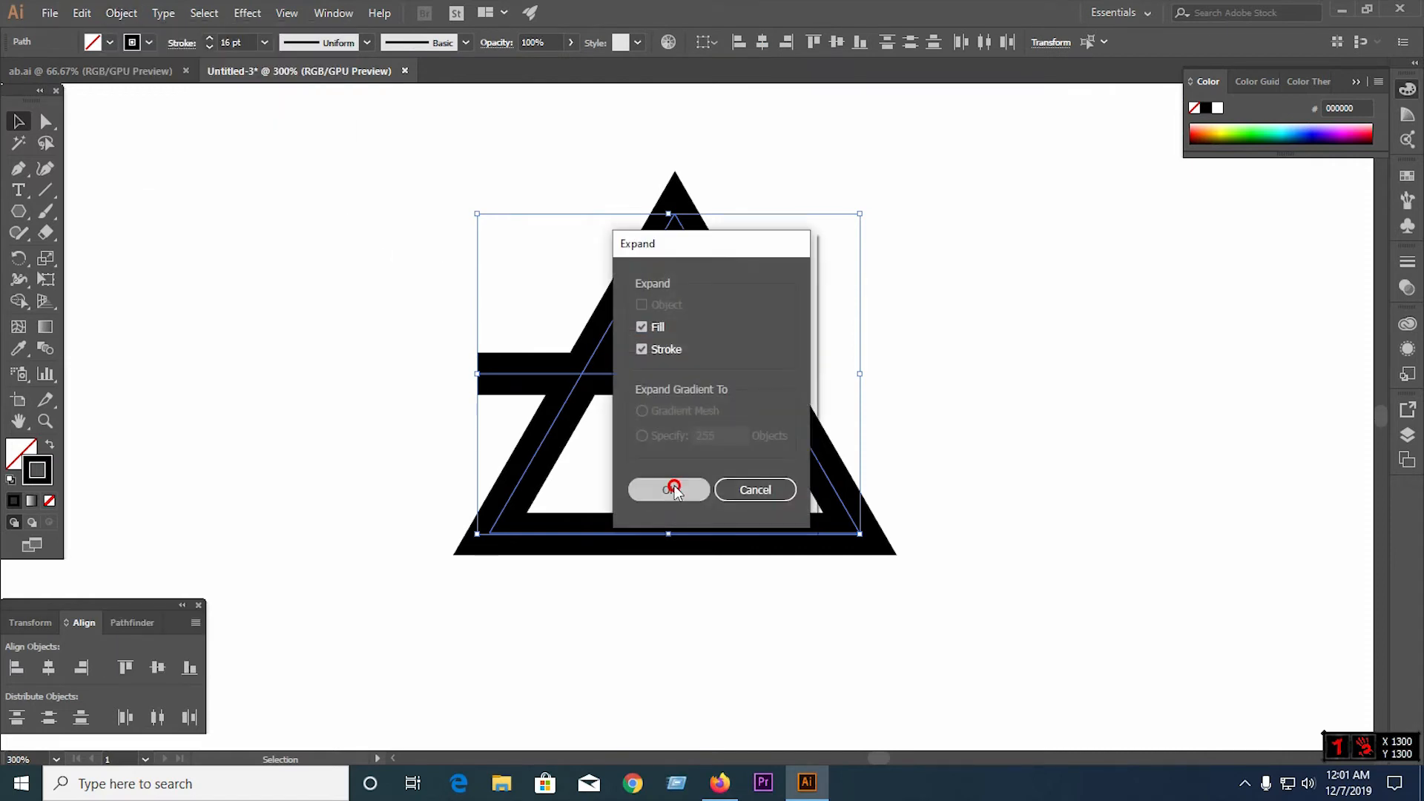
{"action": "left_click_drag", "start_coordinate": [297, 217], "coordinate": [829, 464]}
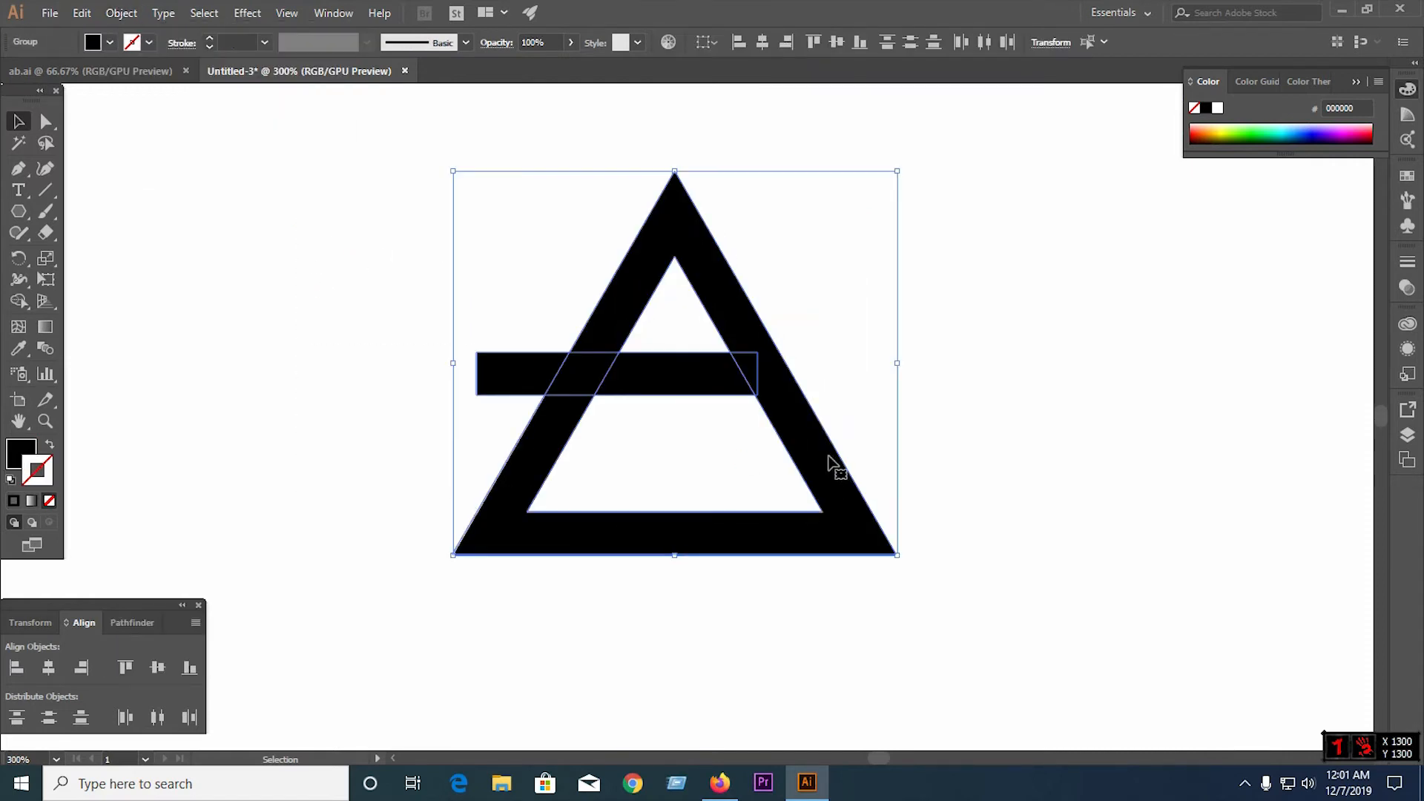
{"action": "left_click", "coordinate": [1058, 422]}
Duplicate the horizontal bar and rest the copy on the base's upper edge, extending left with its right end overlapping the left leg
{"action": "left_click", "coordinate": [725, 381]}
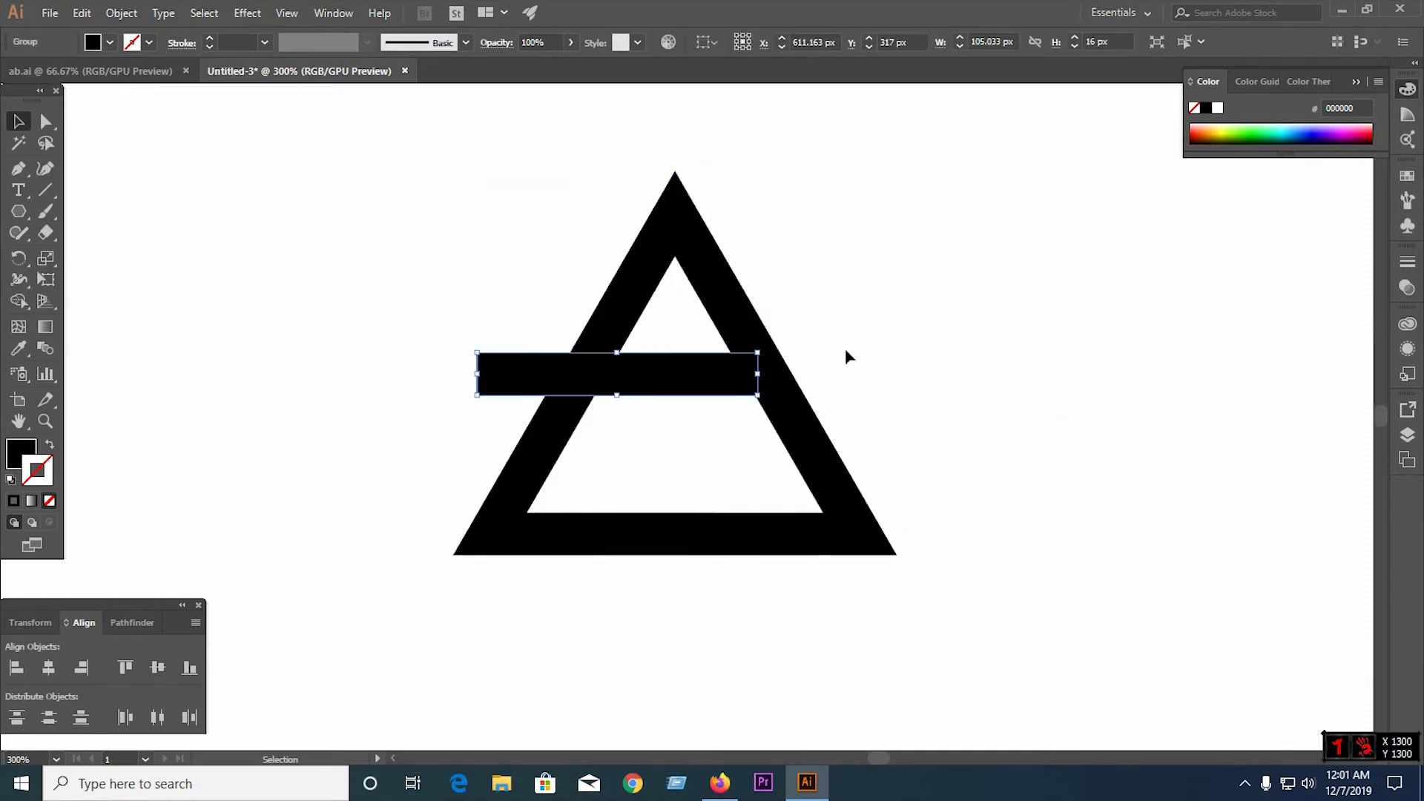
{"action": "left_click", "coordinate": [504, 273]}
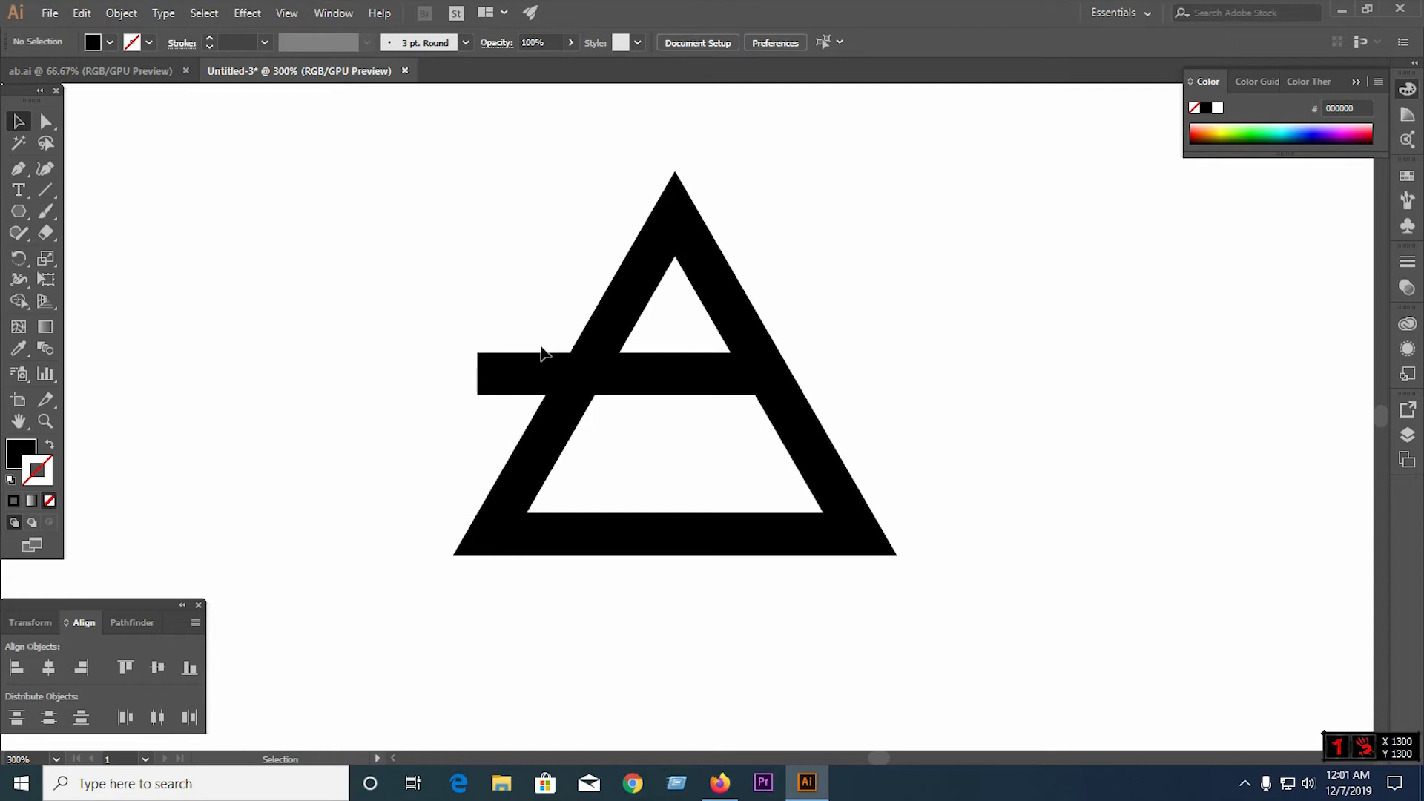
{"action": "left_click_drag", "start_coordinate": [638, 380], "coordinate": [571, 481]}
{"action": "scroll", "coordinate": [534, 492], "scroll_direction": "up", "scroll_amount": 3}
{"action": "scroll", "coordinate": [570, 491], "scroll_direction": "up", "scroll_amount": 3}
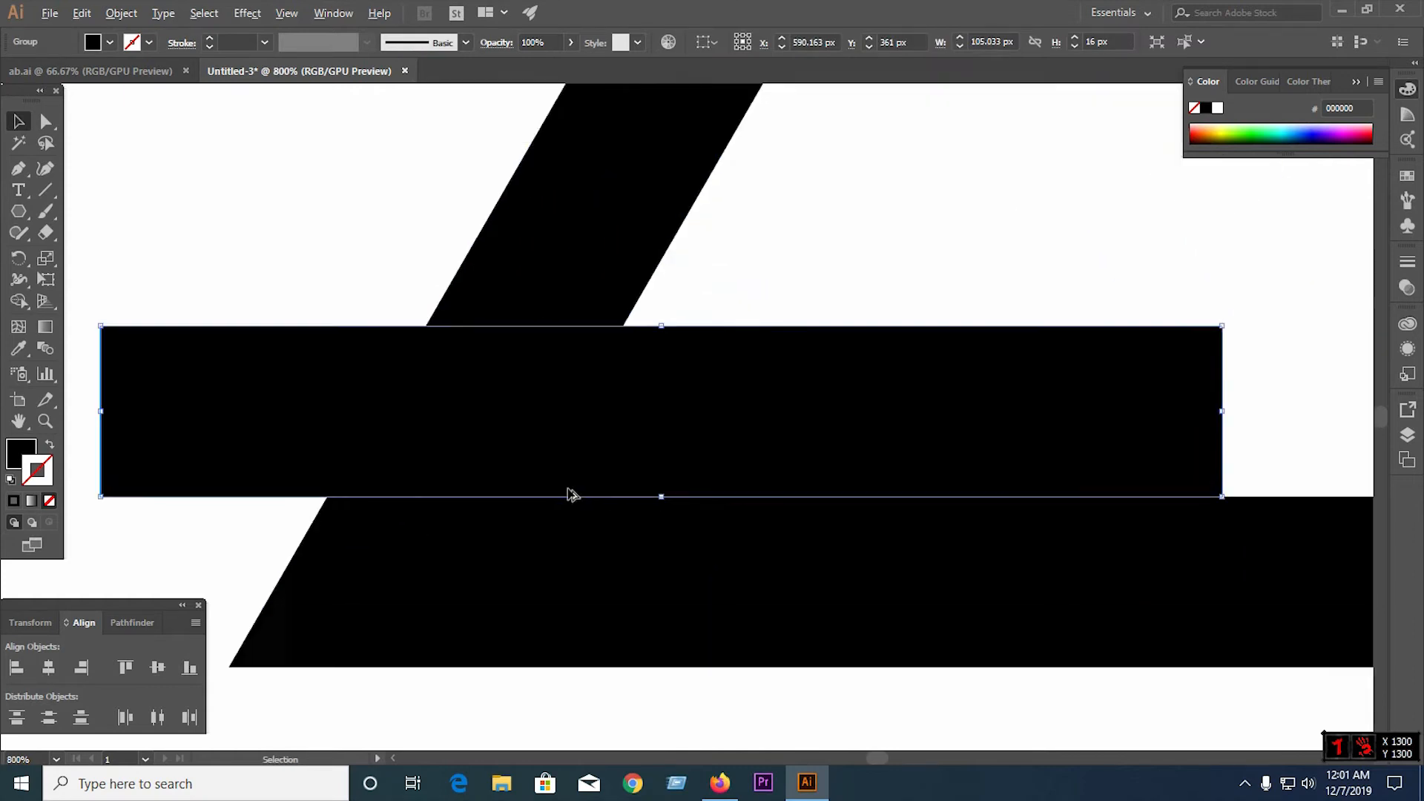
{"action": "scroll", "coordinate": [378, 454], "scroll_direction": "down", "scroll_amount": 2}
{"action": "left_click_drag", "start_coordinate": [866, 452], "coordinate": [353, 442]}
{"action": "left_click_drag", "start_coordinate": [456, 445], "coordinate": [393, 435]}
{"action": "scroll", "coordinate": [404, 462], "scroll_direction": "up", "scroll_amount": 3}
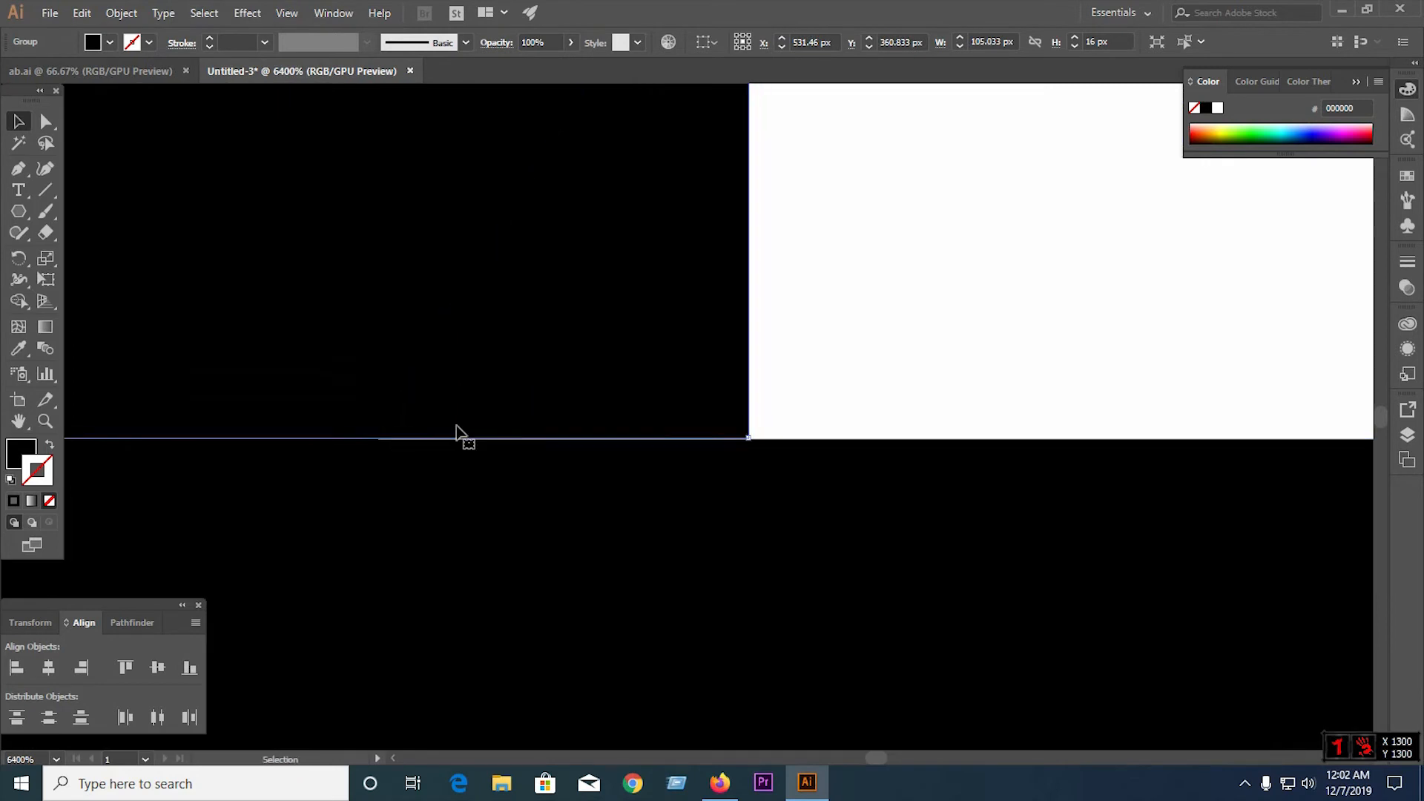
{"action": "scroll", "coordinate": [624, 417], "scroll_direction": "down", "scroll_amount": 5}
{"action": "scroll", "coordinate": [448, 452], "scroll_direction": "down", "scroll_amount": 3}
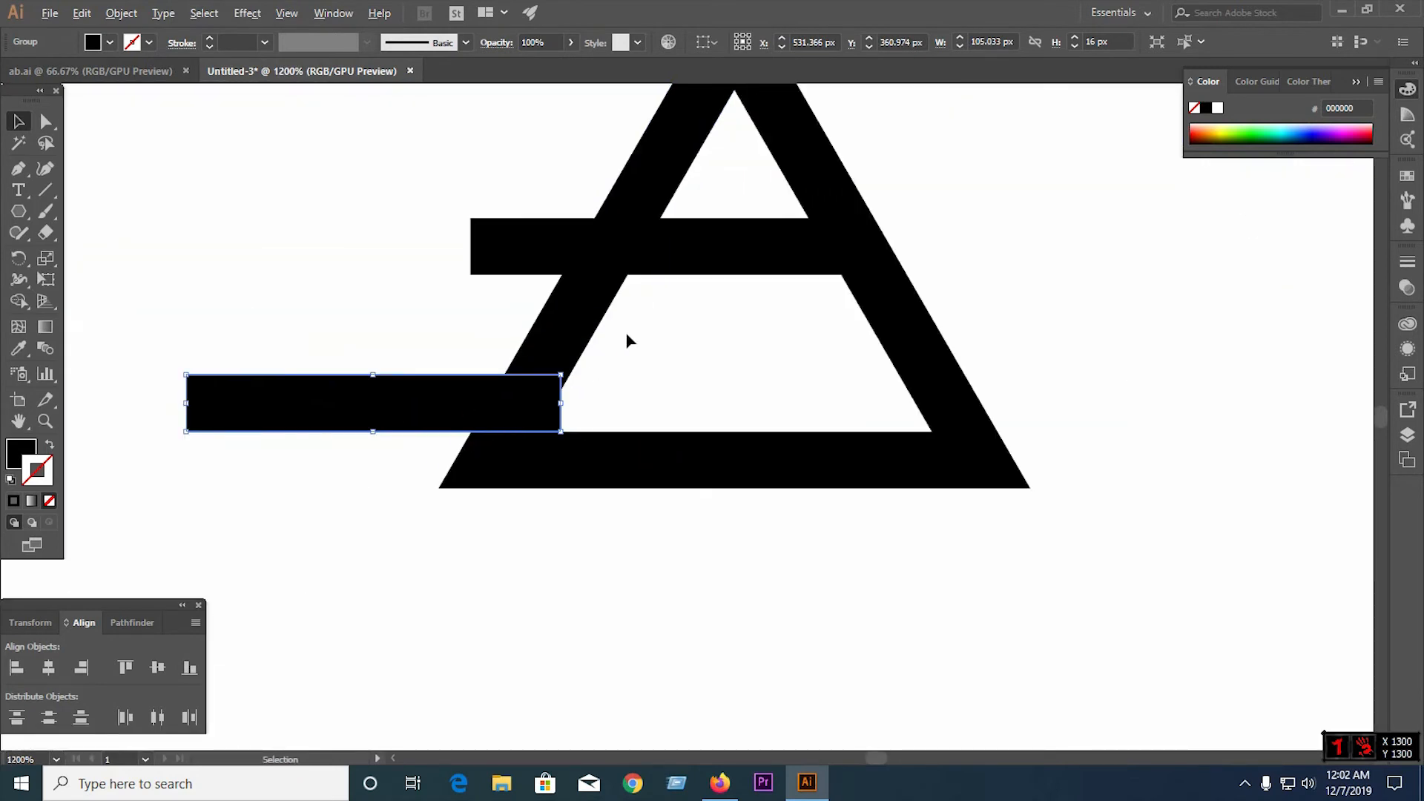
Duplicate the lower bar above the triangle and rotate the copy parallel to the triangle's right side
{"action": "scroll", "coordinate": [445, 375], "scroll_direction": "down", "scroll_amount": 2}
{"action": "left_click_drag", "start_coordinate": [466, 387], "coordinate": [442, 188]}
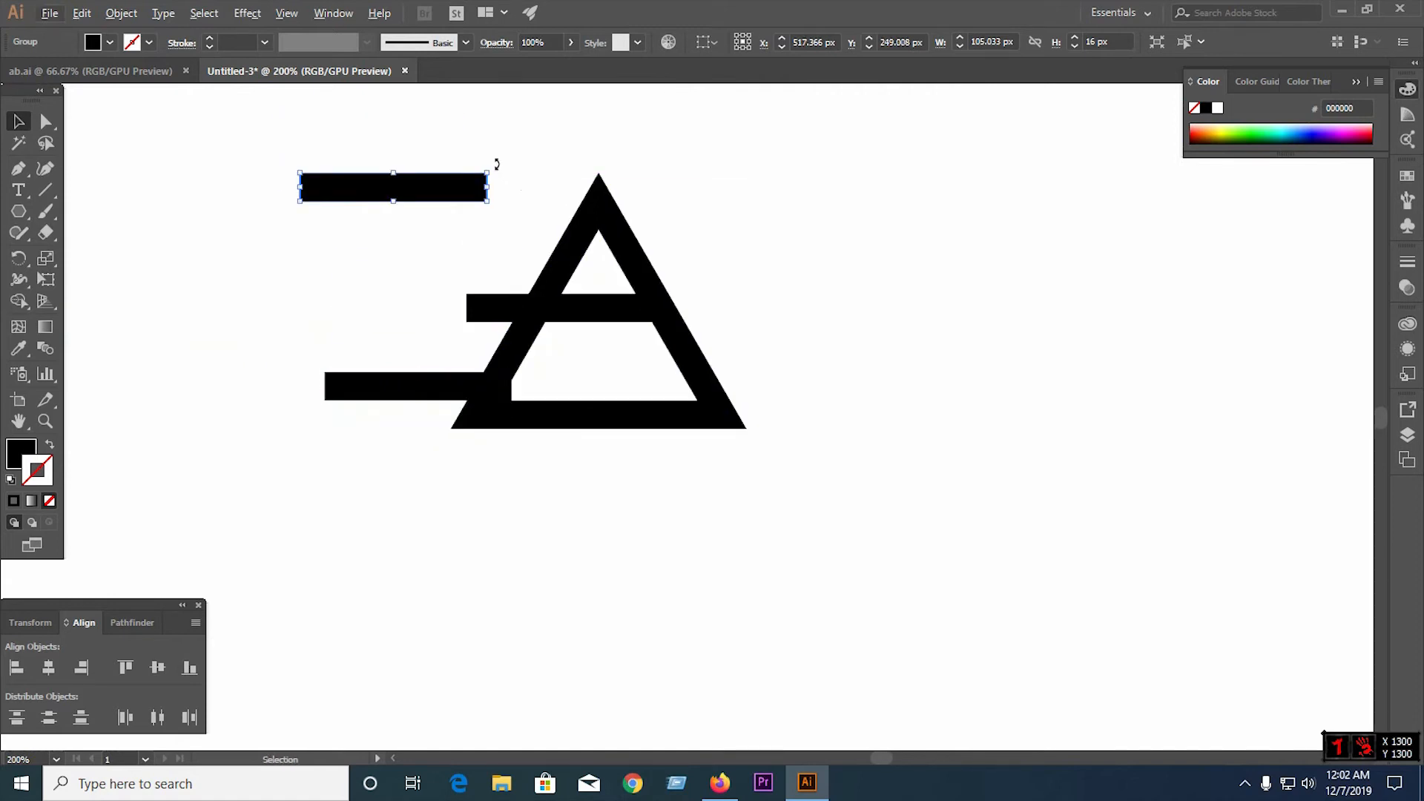
{"action": "left_click_drag", "start_coordinate": [495, 163], "coordinate": [619, 307]}
{"action": "scroll", "coordinate": [587, 252], "scroll_direction": "up", "scroll_amount": 3}
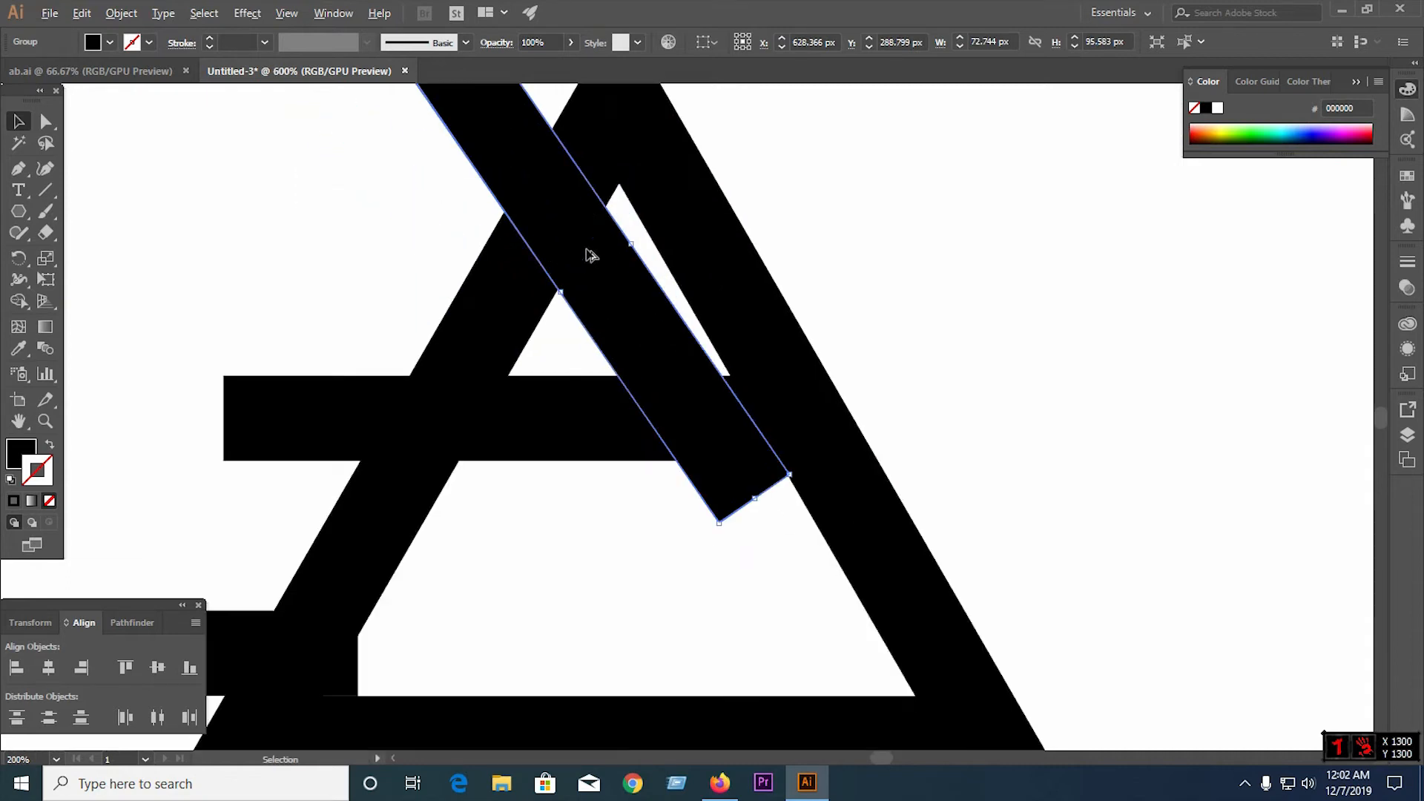
{"action": "scroll", "coordinate": [591, 255], "scroll_direction": "up", "scroll_amount": 1}
{"action": "left_click_drag", "start_coordinate": [869, 551], "coordinate": [845, 572]}
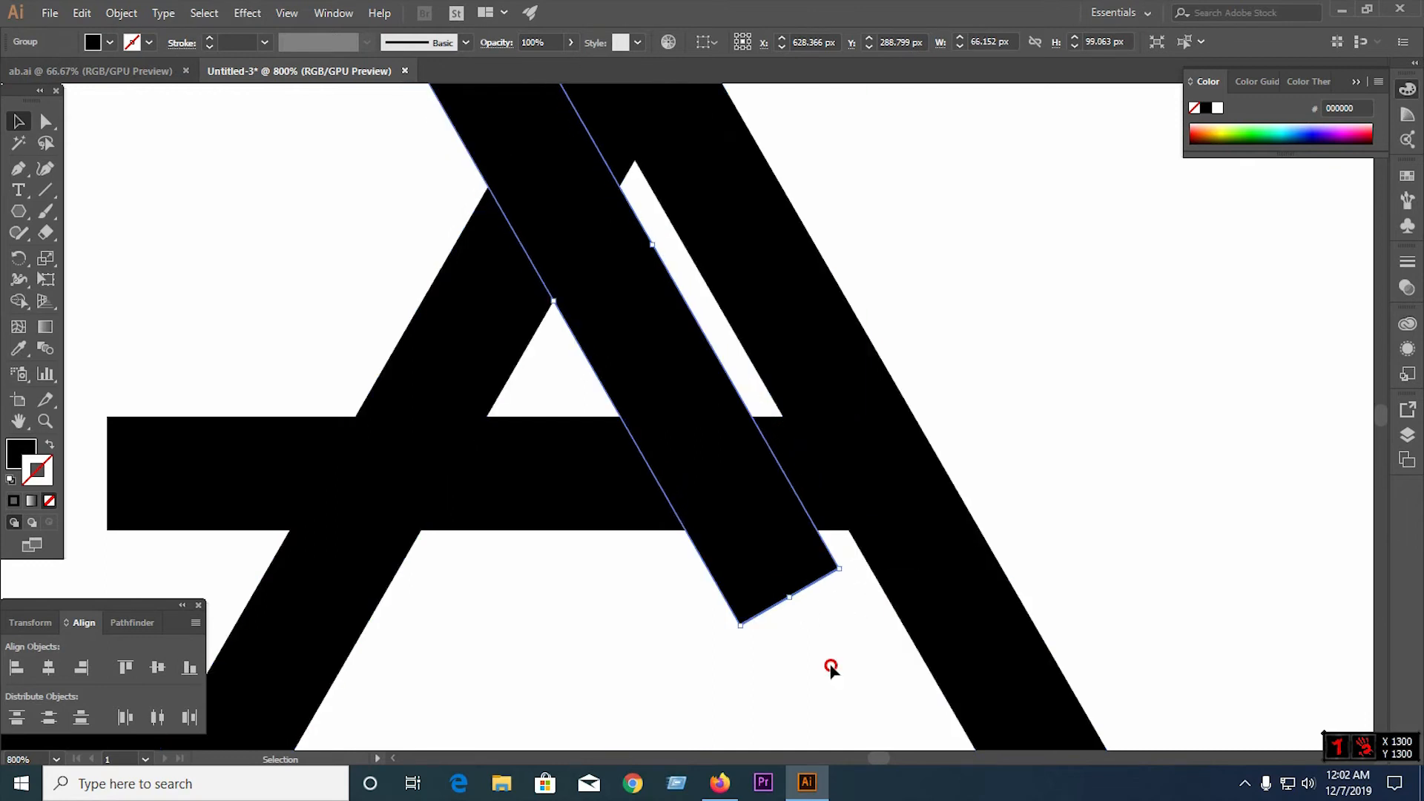
Move the rotated bar so it crosses the left leg near the apex, flush with the right side's inner edge
{"action": "left_click", "coordinate": [725, 377]}
{"action": "scroll", "coordinate": [643, 383], "scroll_direction": "down", "scroll_amount": 2}
{"action": "left_click_drag", "start_coordinate": [623, 336], "coordinate": [709, 300]}
{"action": "scroll", "coordinate": [618, 301], "scroll_direction": "up", "scroll_amount": 5}
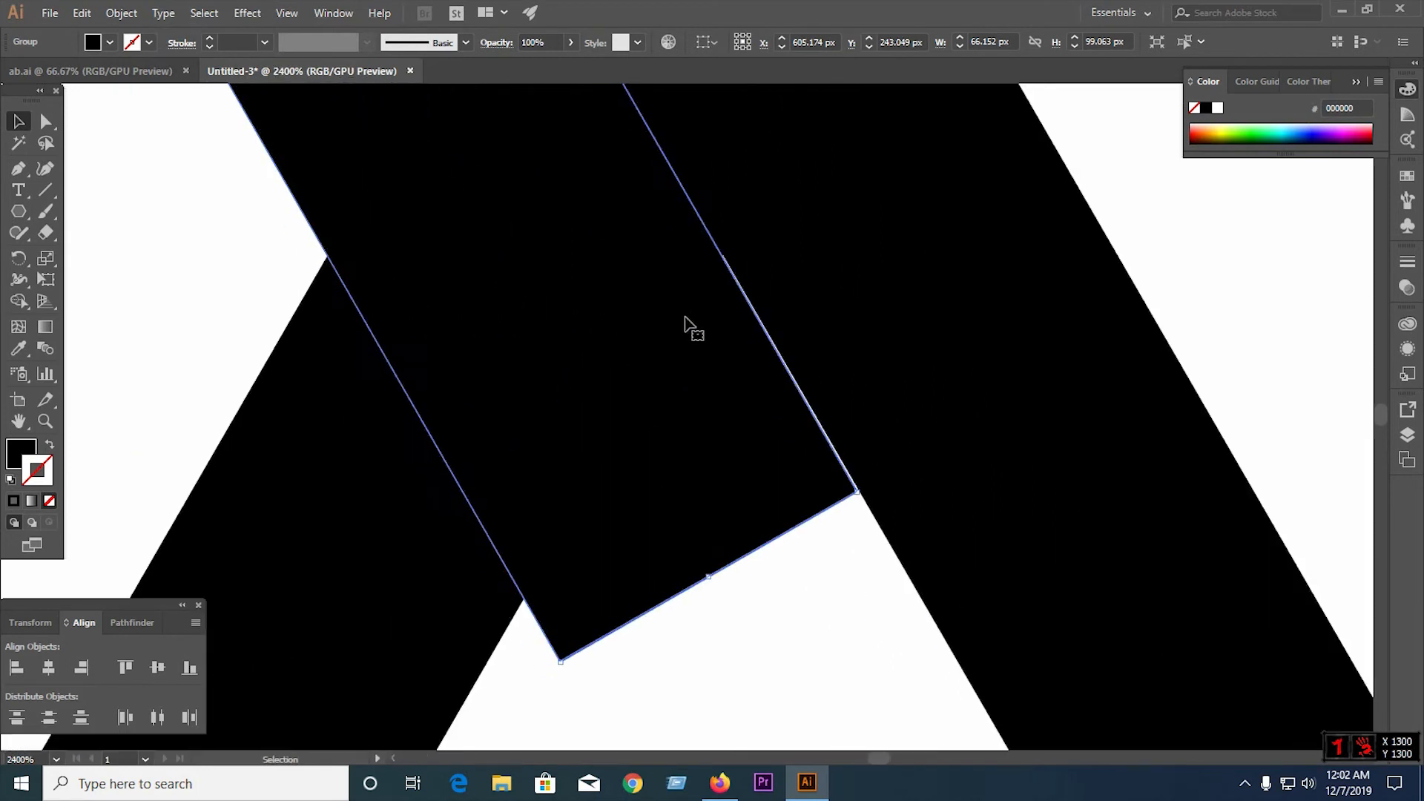
{"action": "scroll", "coordinate": [510, 437], "scroll_direction": "down", "scroll_amount": 10}
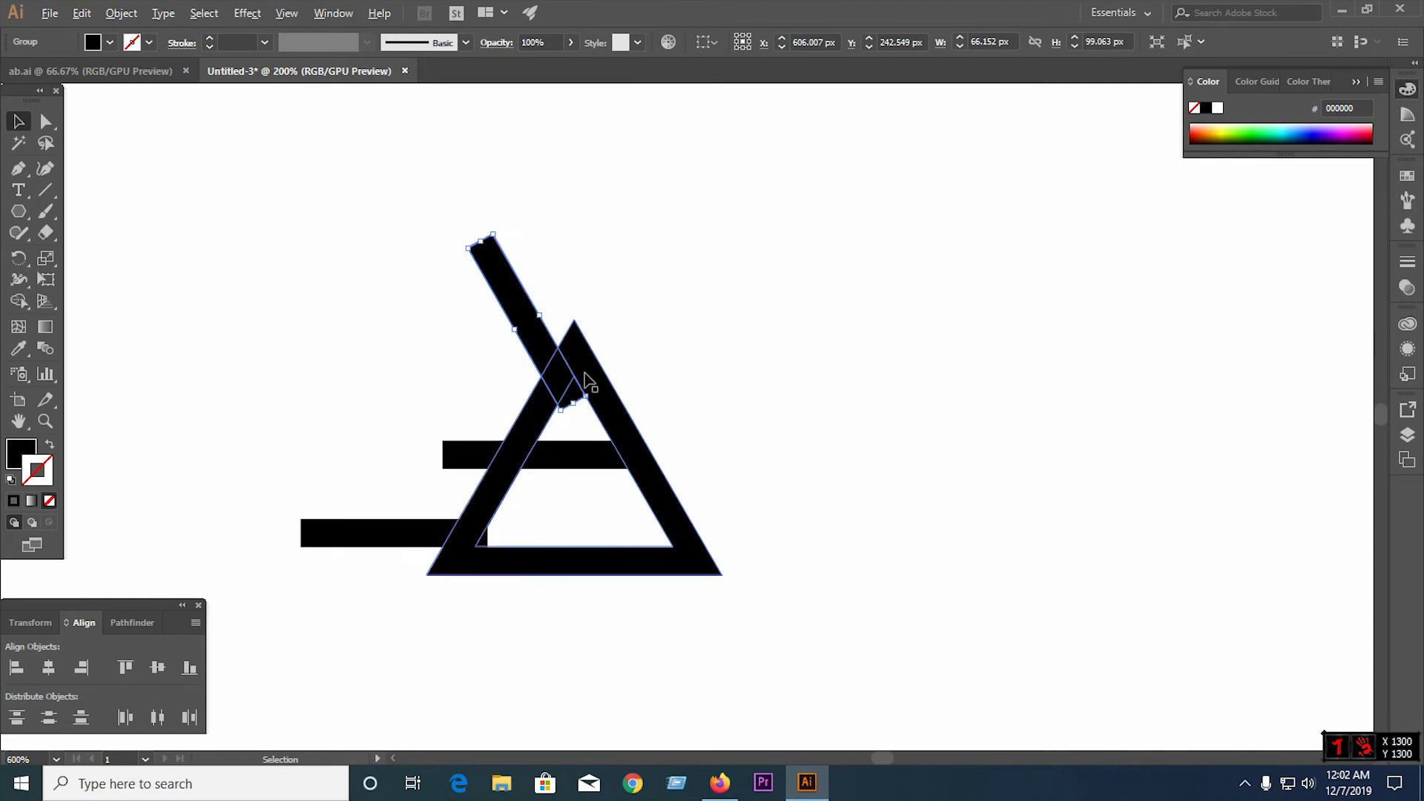
Divide the triangle and all three bars with Pathfinder and ungroup the resulting pieces
{"action": "left_click_drag", "start_coordinate": [394, 375], "coordinate": [724, 589]}
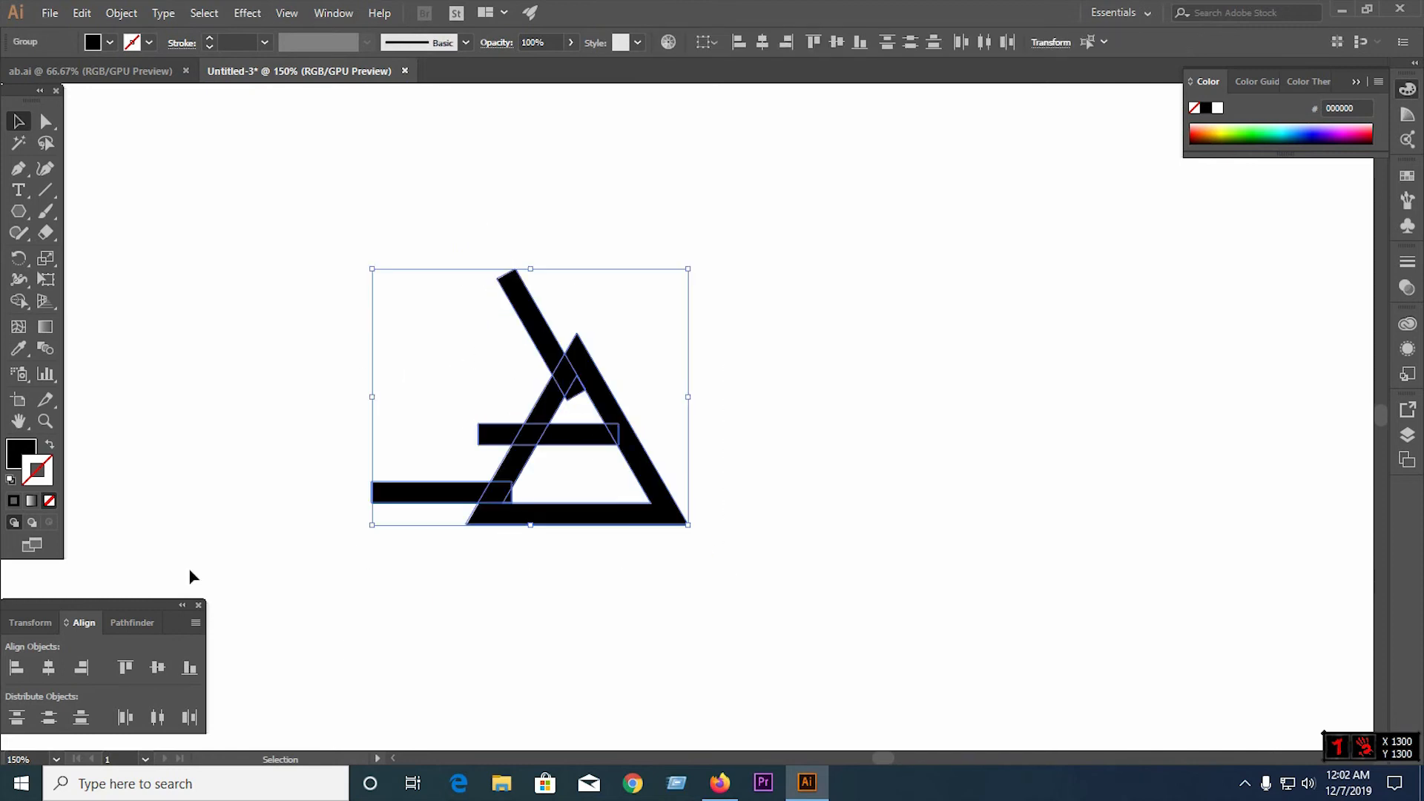
{"action": "left_click", "coordinate": [130, 623]}
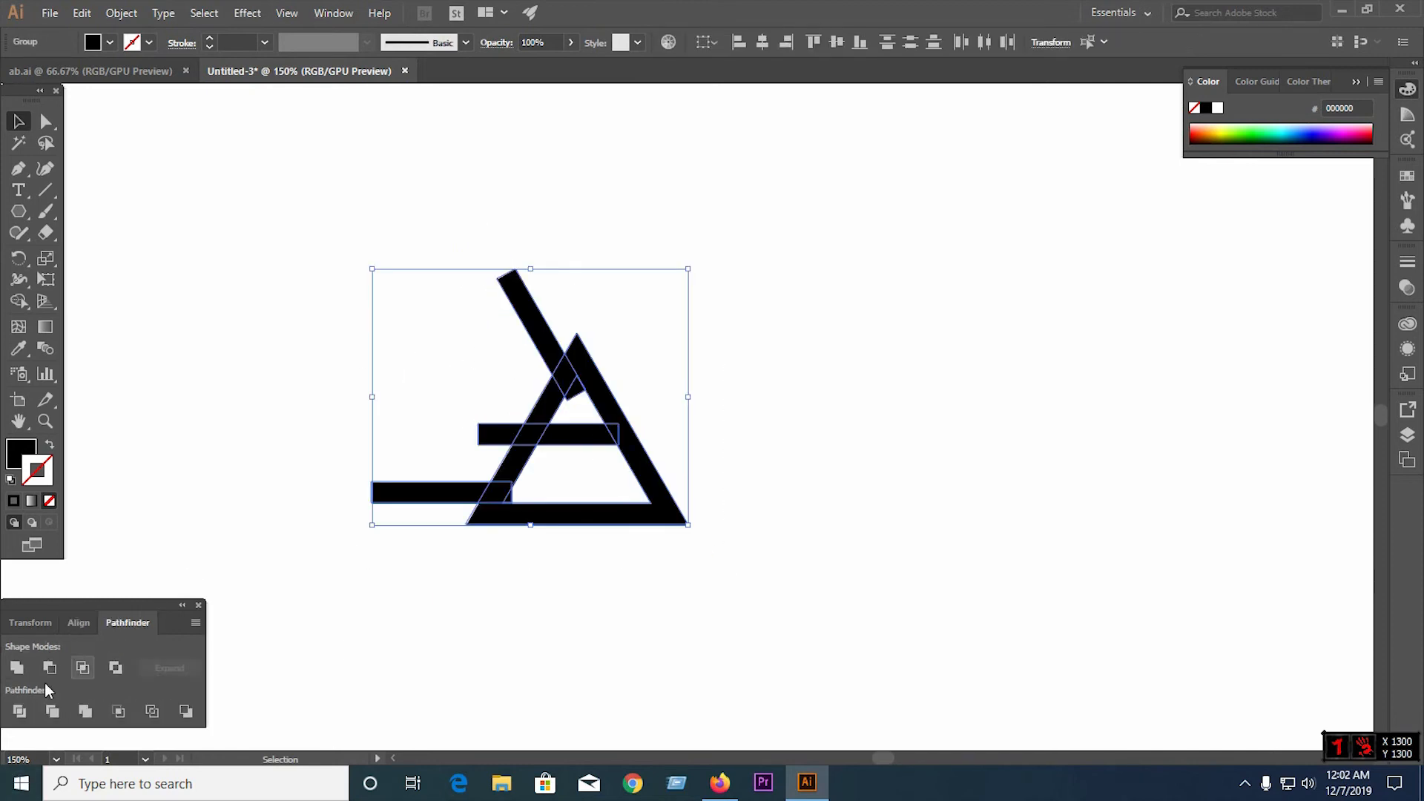
{"action": "left_click", "coordinate": [20, 711]}
{"action": "right_click", "coordinate": [581, 403]}
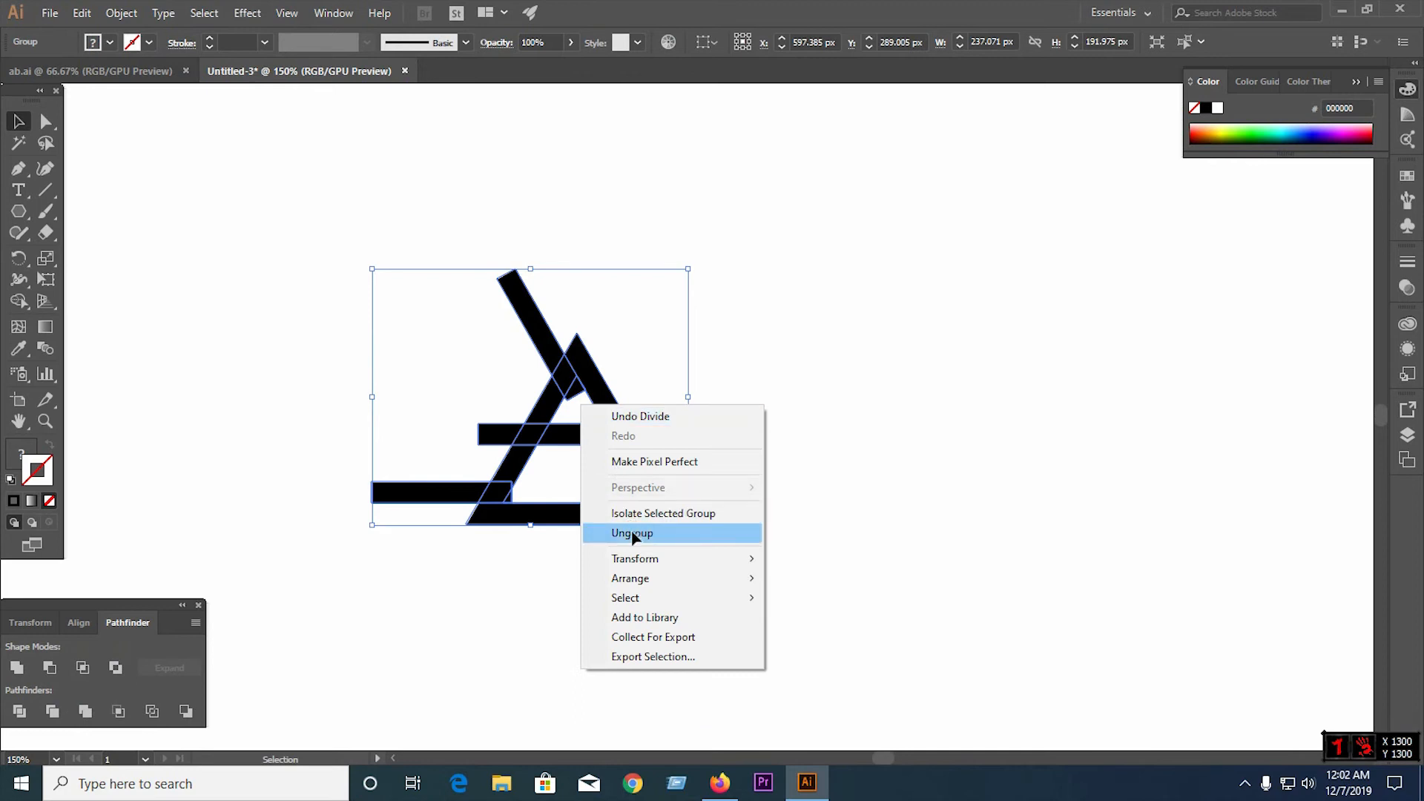
{"action": "left_click", "coordinate": [633, 534]}
Delete the lower bar's pieces outside and across the left leg to open a gap above the base
{"action": "left_click", "coordinate": [413, 498]}
{"action": "left_click_drag", "start_coordinate": [412, 498], "coordinate": [513, 479]}
{"action": "key", "text": "Delete"}
{"action": "left_click", "coordinate": [494, 496]}
{"action": "key", "text": "Delete"}
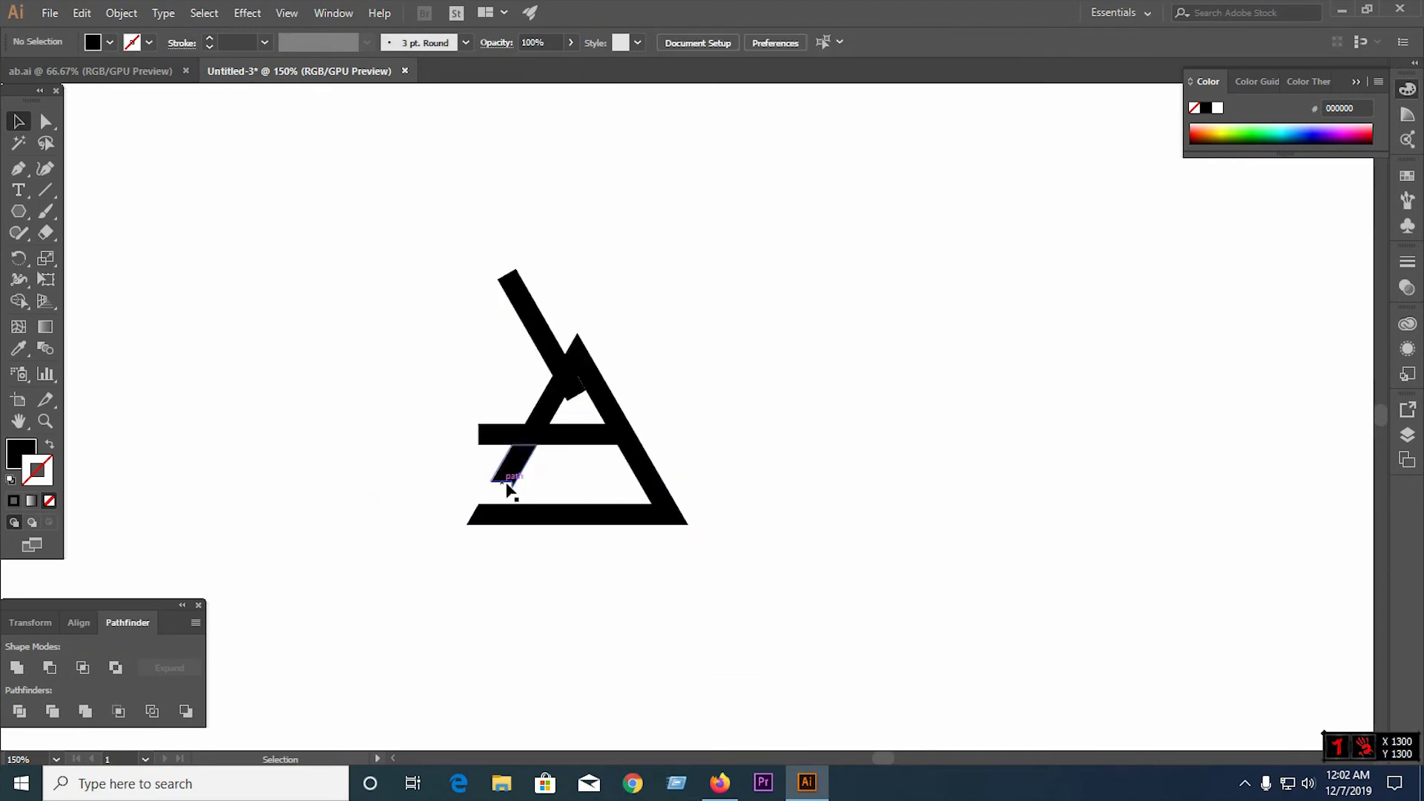
Delete the crossbar's protruding left stub and the diagonal bar's pieces to cut a gap in the left leg below the apex
{"action": "left_click", "coordinate": [504, 434]}
{"action": "key", "text": "Delete"}
{"action": "left_click", "coordinate": [570, 380]}
{"action": "key", "text": "Delete"}
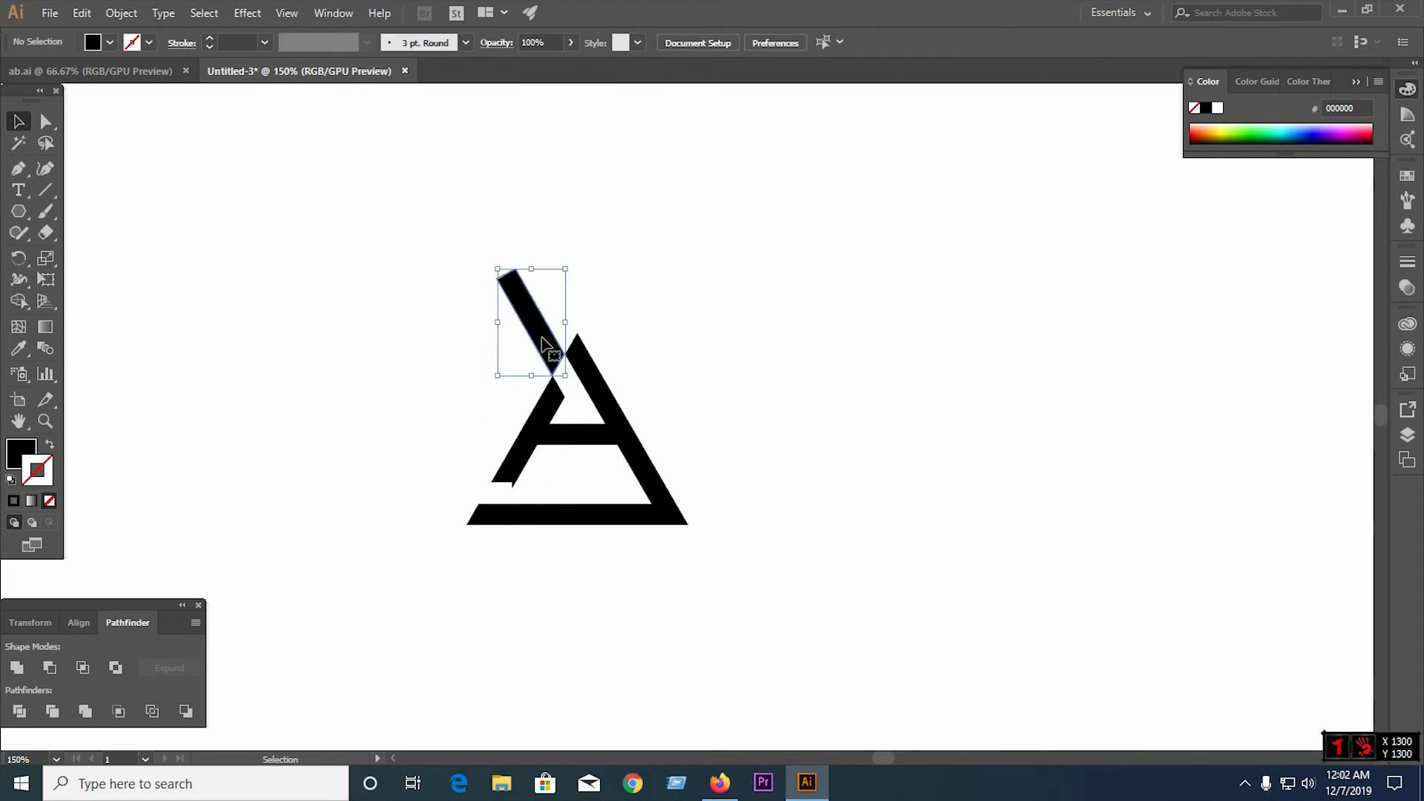
{"action": "left_click", "coordinate": [543, 343]}
{"action": "key", "text": "Delete"}
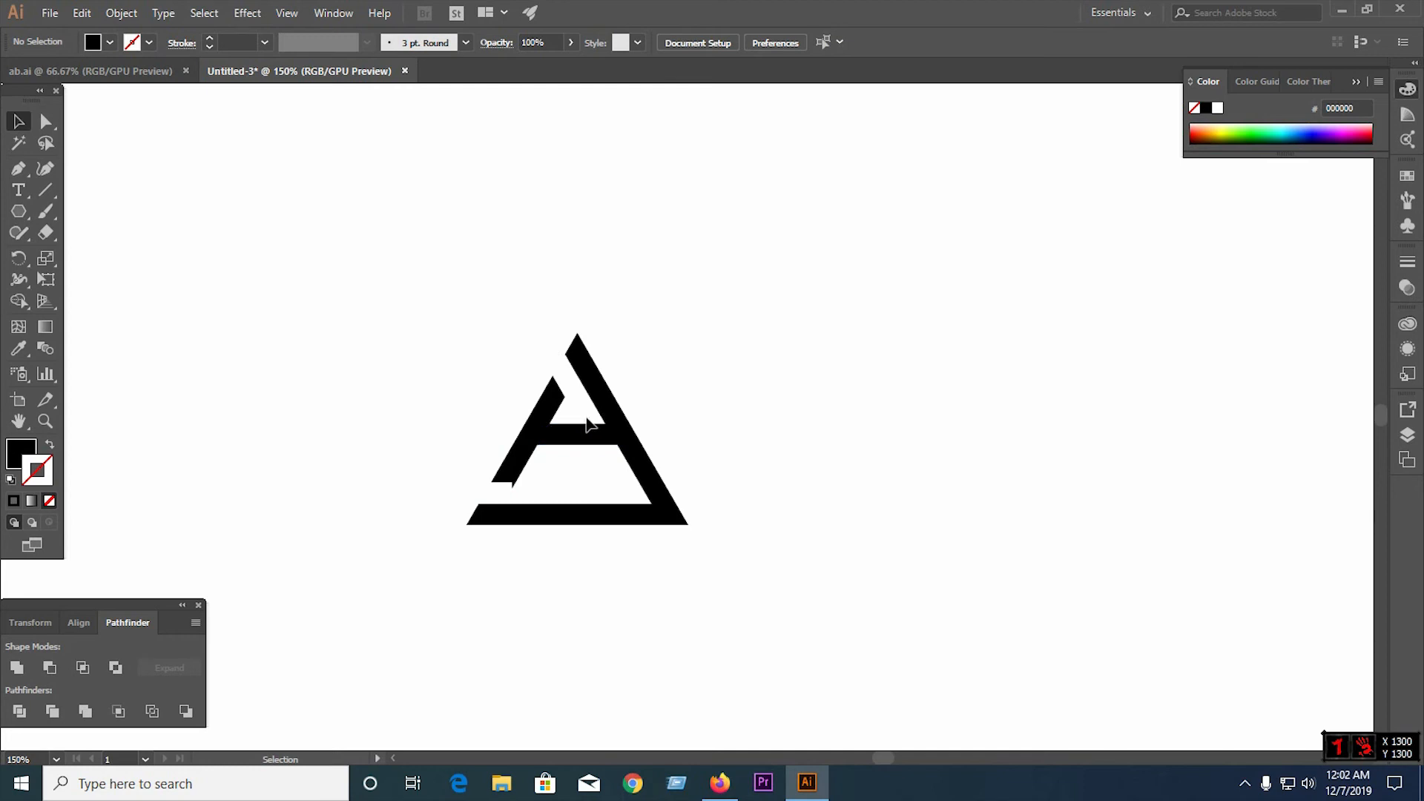
Undo the deletion of the diagonal bar's pieces and place a copy of them lower down along the right leg's inner edge
{"action": "key", "text": "ctrl+z"}
{"action": "key", "text": "v"}
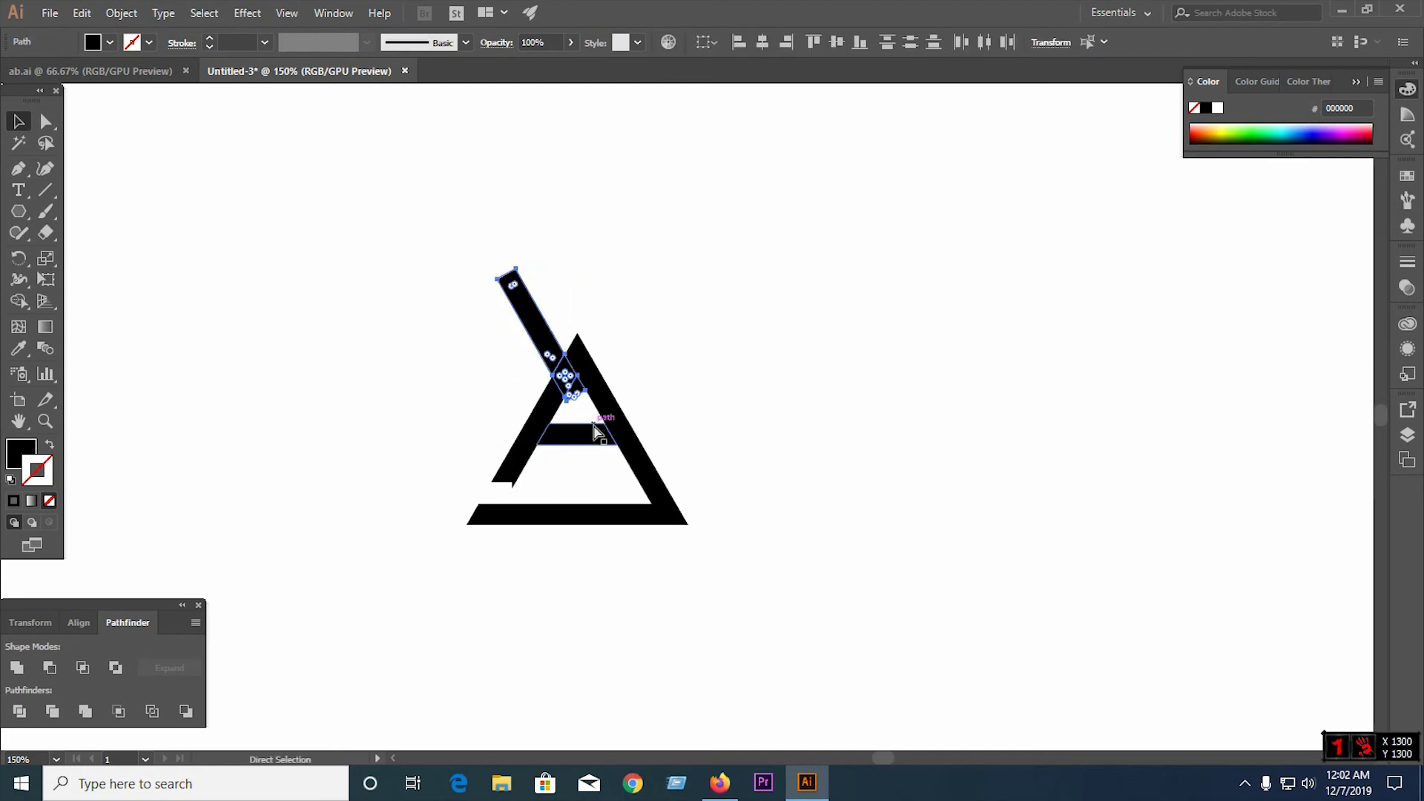
{"action": "left_click_drag", "start_coordinate": [561, 370], "coordinate": [619, 468]}
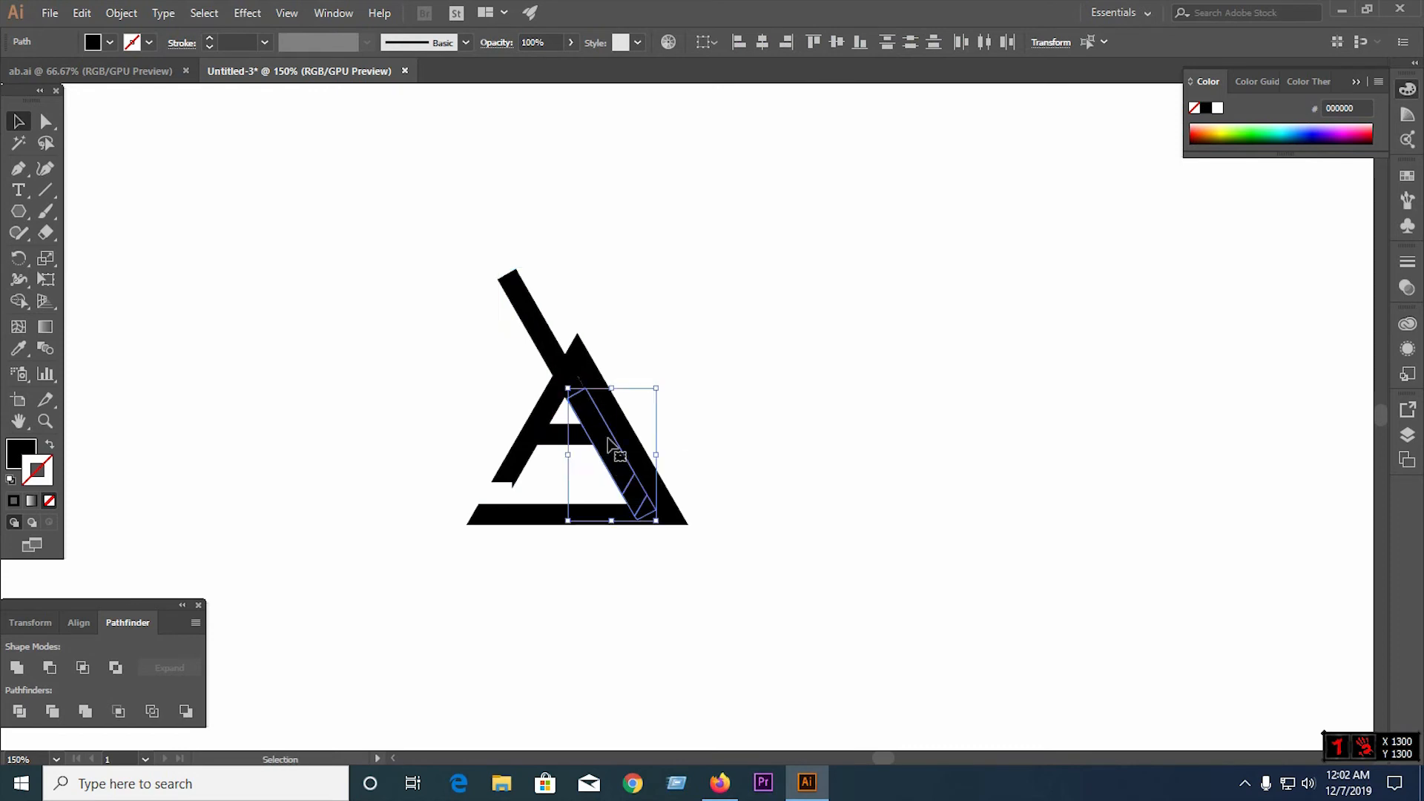
Divide all the triangle and bar shapes with Pathfinder and ungroup the resulting pieces
{"action": "left_click_drag", "start_coordinate": [437, 334], "coordinate": [749, 597]}
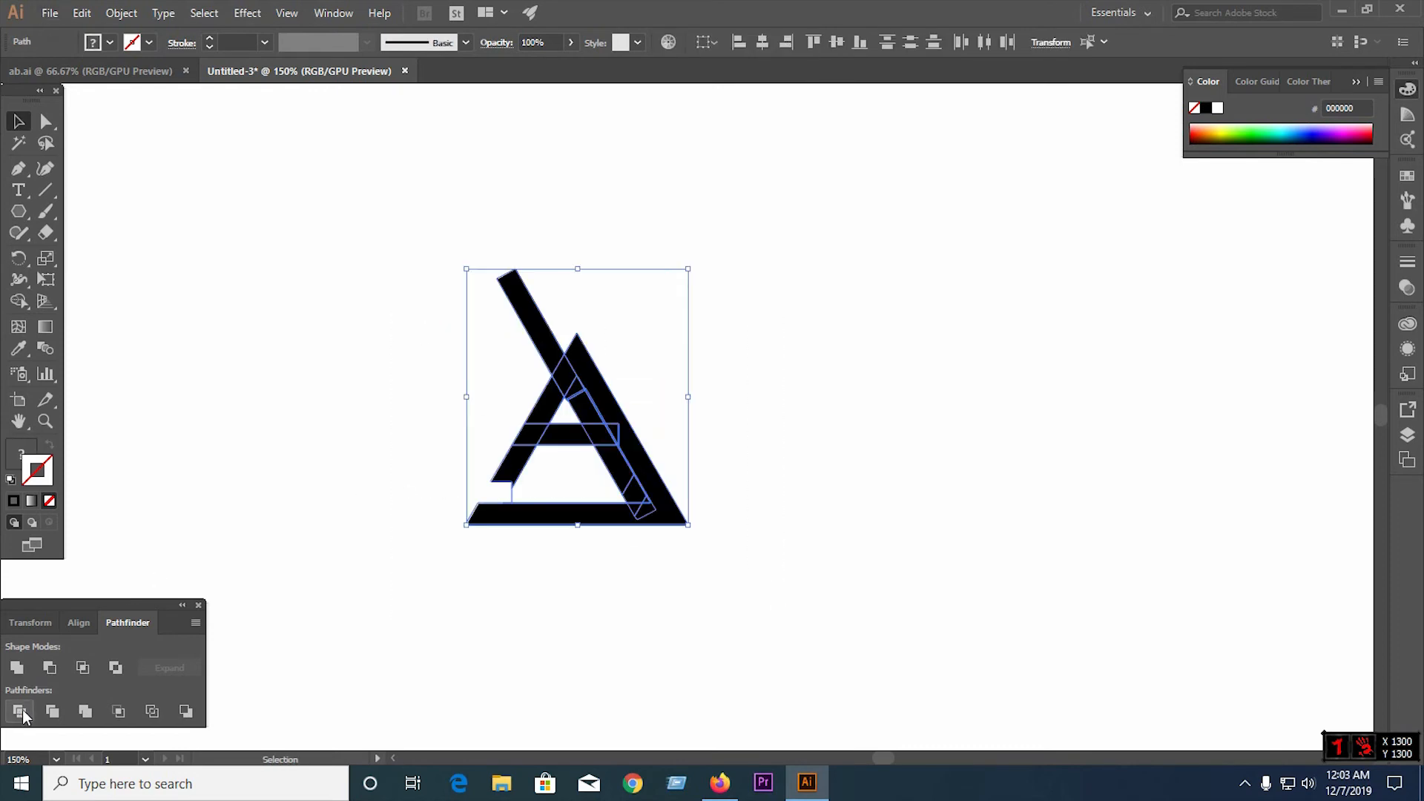
{"action": "right_click", "coordinate": [569, 425]}
{"action": "left_click", "coordinate": [670, 555]}
Delete the diagonal bars' pieces to cut the gap below the apex and separate the crossbar from the right leg
{"action": "left_click", "coordinate": [562, 339]}
{"action": "key", "text": "Delete"}
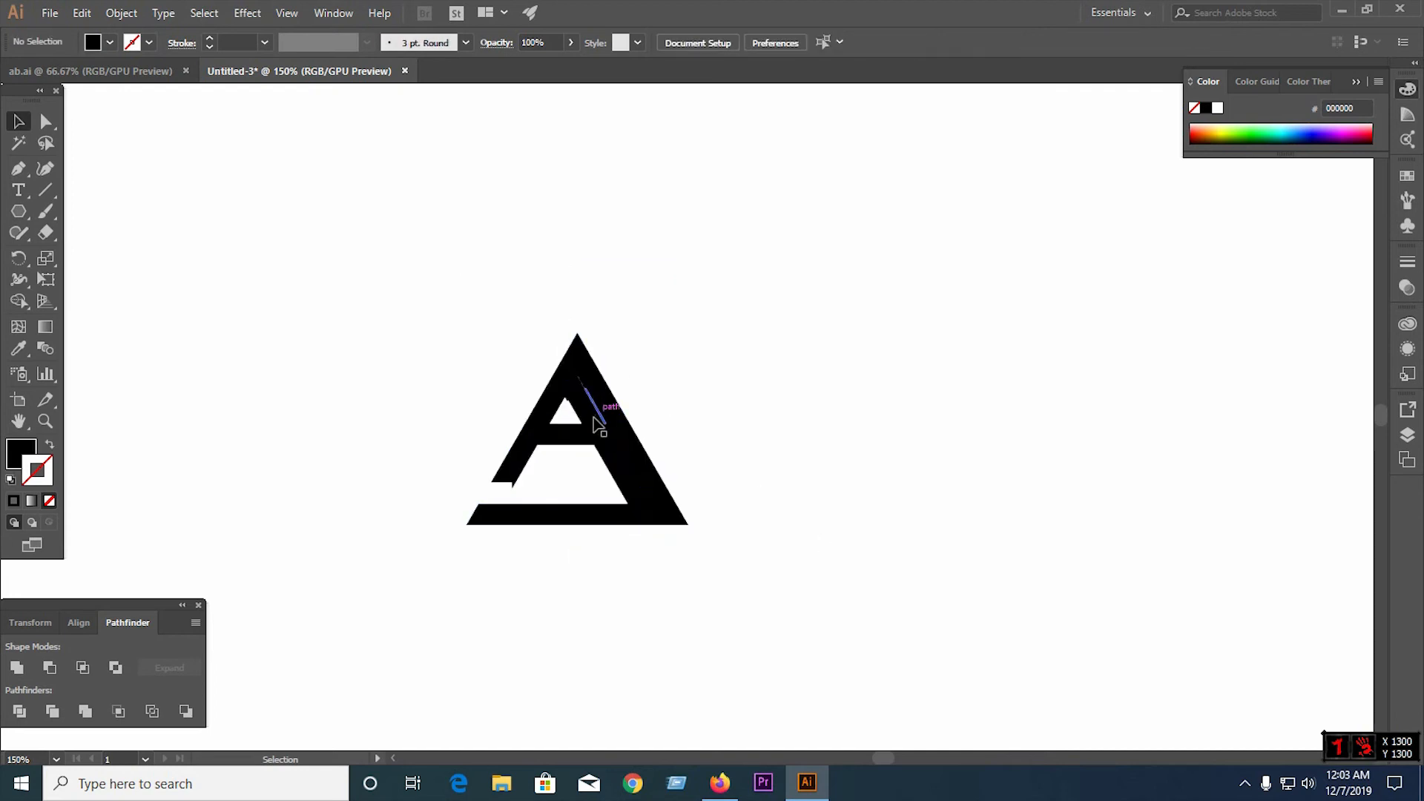
{"action": "left_click", "coordinate": [588, 405]}
{"action": "key", "text": "Delete"}
{"action": "left_click", "coordinate": [584, 388]}
{"action": "key", "text": "Delete"}
{"action": "left_click", "coordinate": [579, 389]}
{"action": "key", "text": "Delete"}
{"action": "left_click", "coordinate": [601, 433]}
{"action": "key", "text": "Delete"}
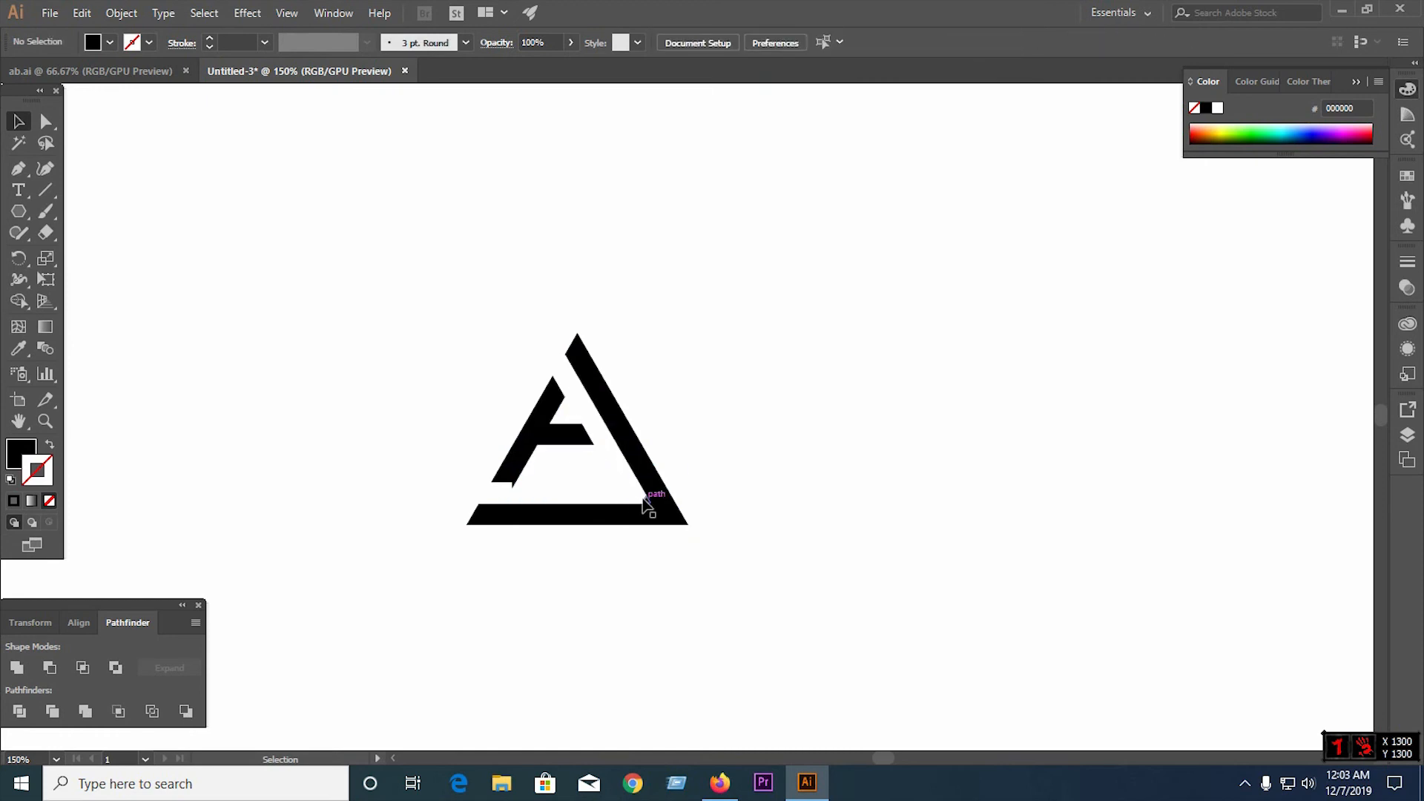
Delete the leftover bar pieces at the inner corner where the right leg meets the base
{"action": "left_click", "coordinate": [644, 499]}
{"action": "left_click", "coordinate": [706, 534]}
{"action": "scroll", "coordinate": [636, 505], "scroll_direction": "up", "scroll_amount": 5}
{"action": "left_click", "coordinate": [691, 487]}
{"action": "key", "text": "Delete"}
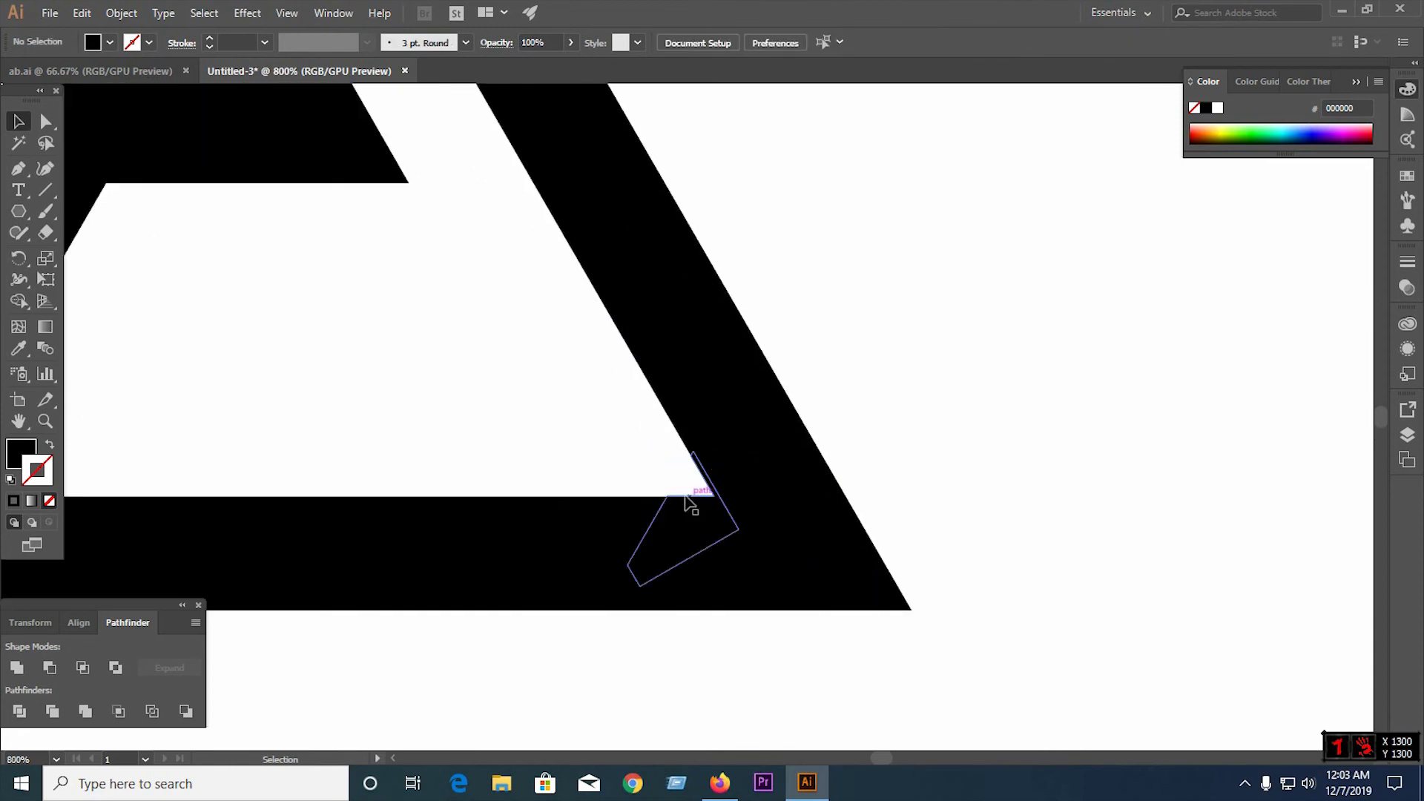
{"action": "scroll", "coordinate": [502, 483], "scroll_direction": "down", "scroll_amount": 8}
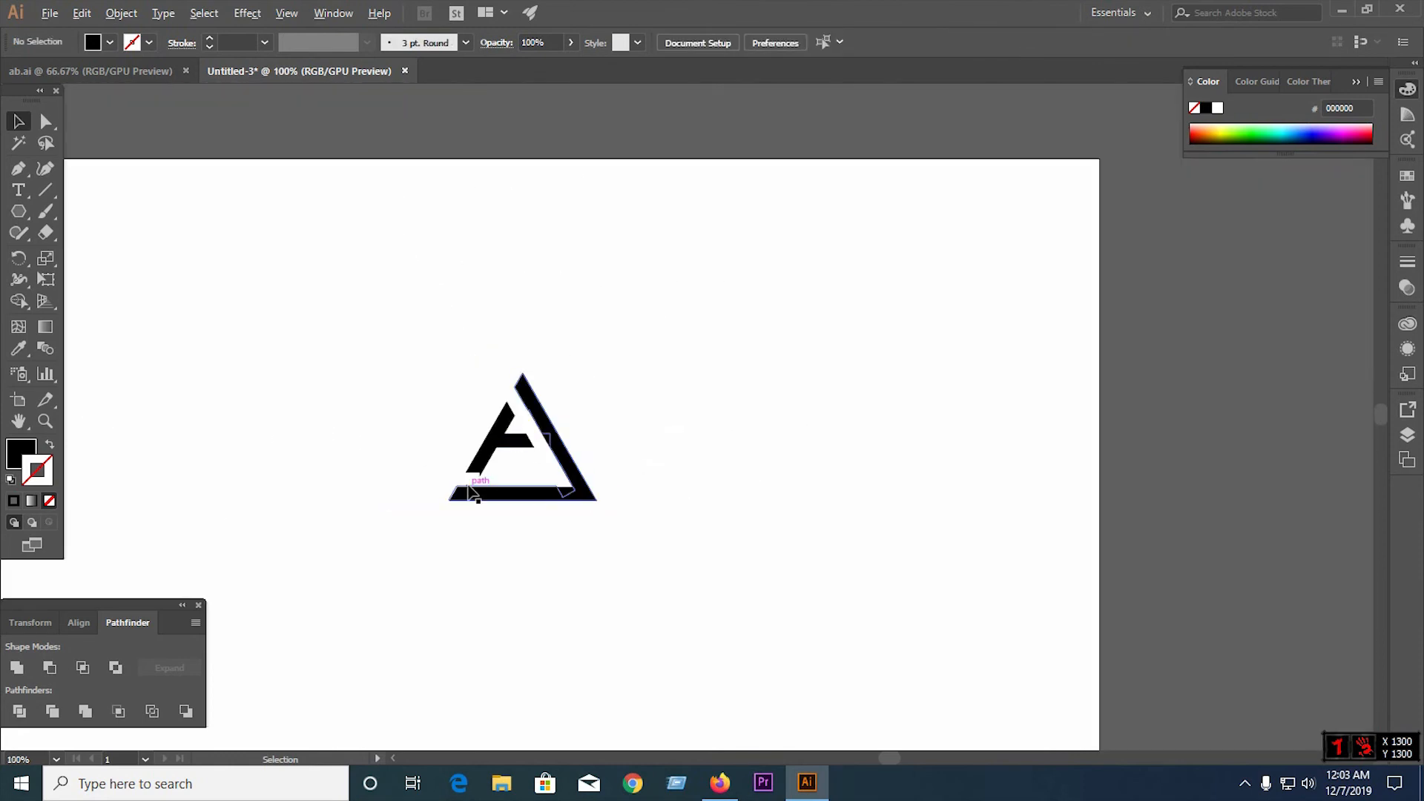
Draw a horizontal line about 28 px long along the left leg's lower edge, divide the leg with it and ungroup the pieces
{"action": "scroll", "coordinate": [470, 492], "scroll_direction": "up", "scroll_amount": 4}
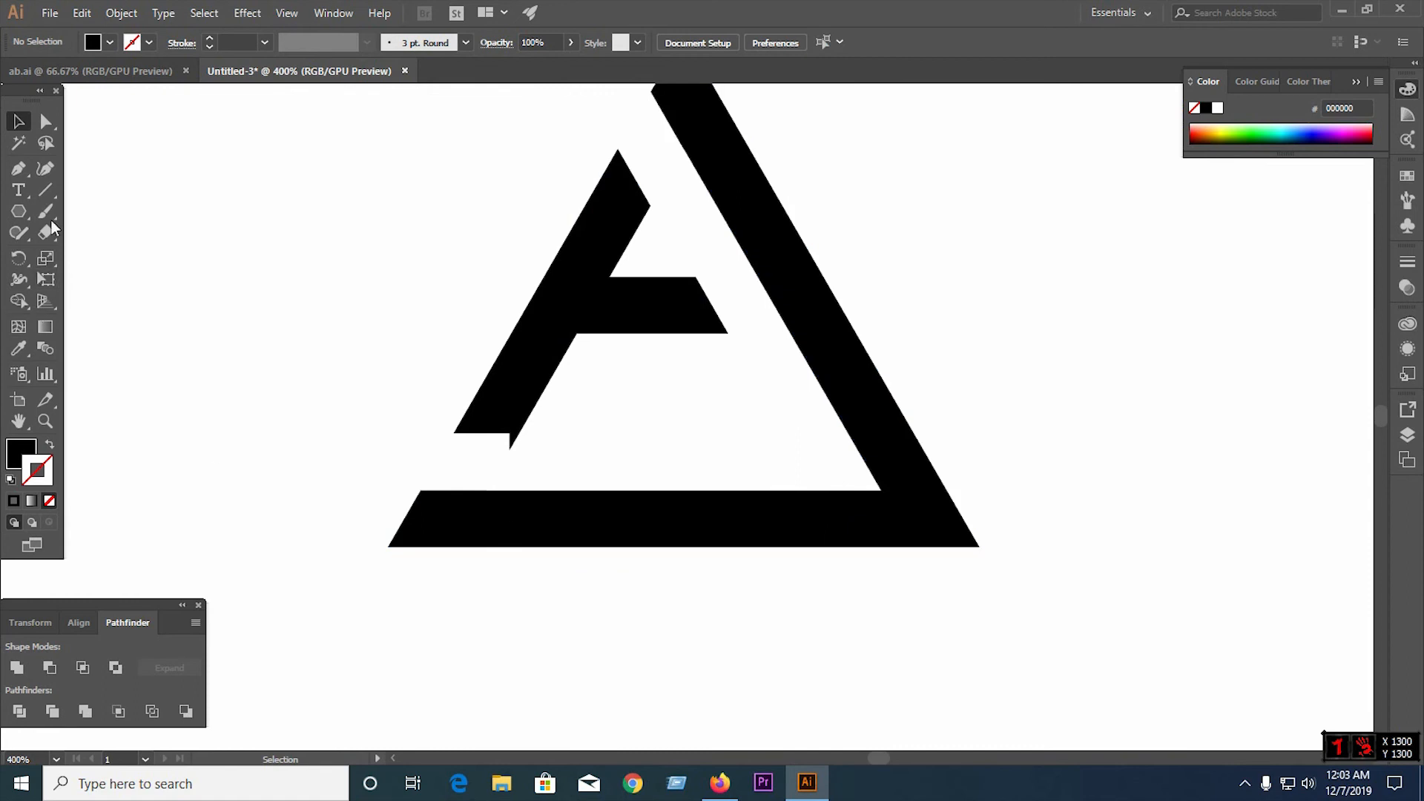
{"action": "left_click", "coordinate": [45, 190]}
{"action": "left_click_drag", "start_coordinate": [453, 431], "coordinate": [553, 433]}
{"action": "key", "text": "v"}
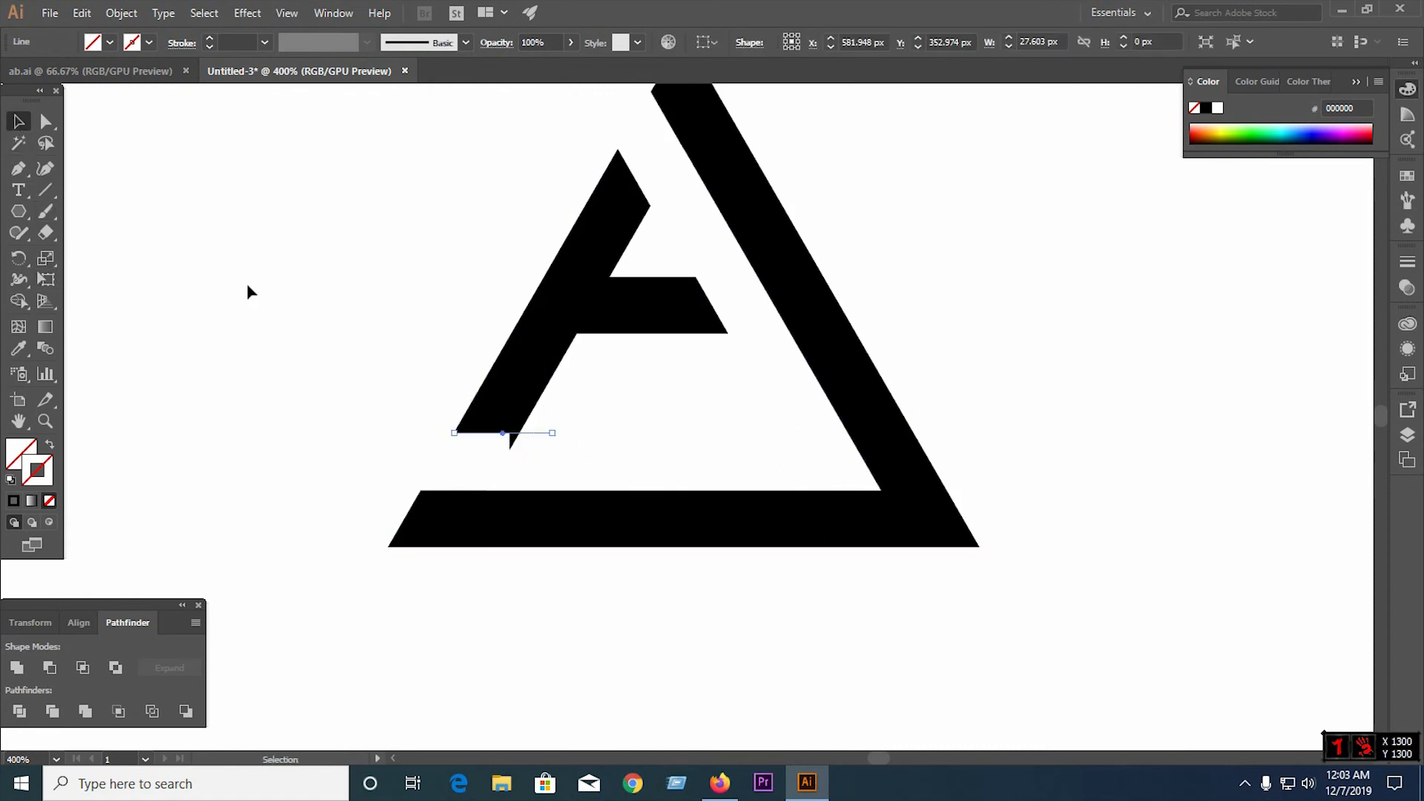
{"action": "left_click", "coordinate": [530, 436], "text": "shift"}
{"action": "left_click", "coordinate": [19, 711]}
{"action": "right_click", "coordinate": [521, 408]}
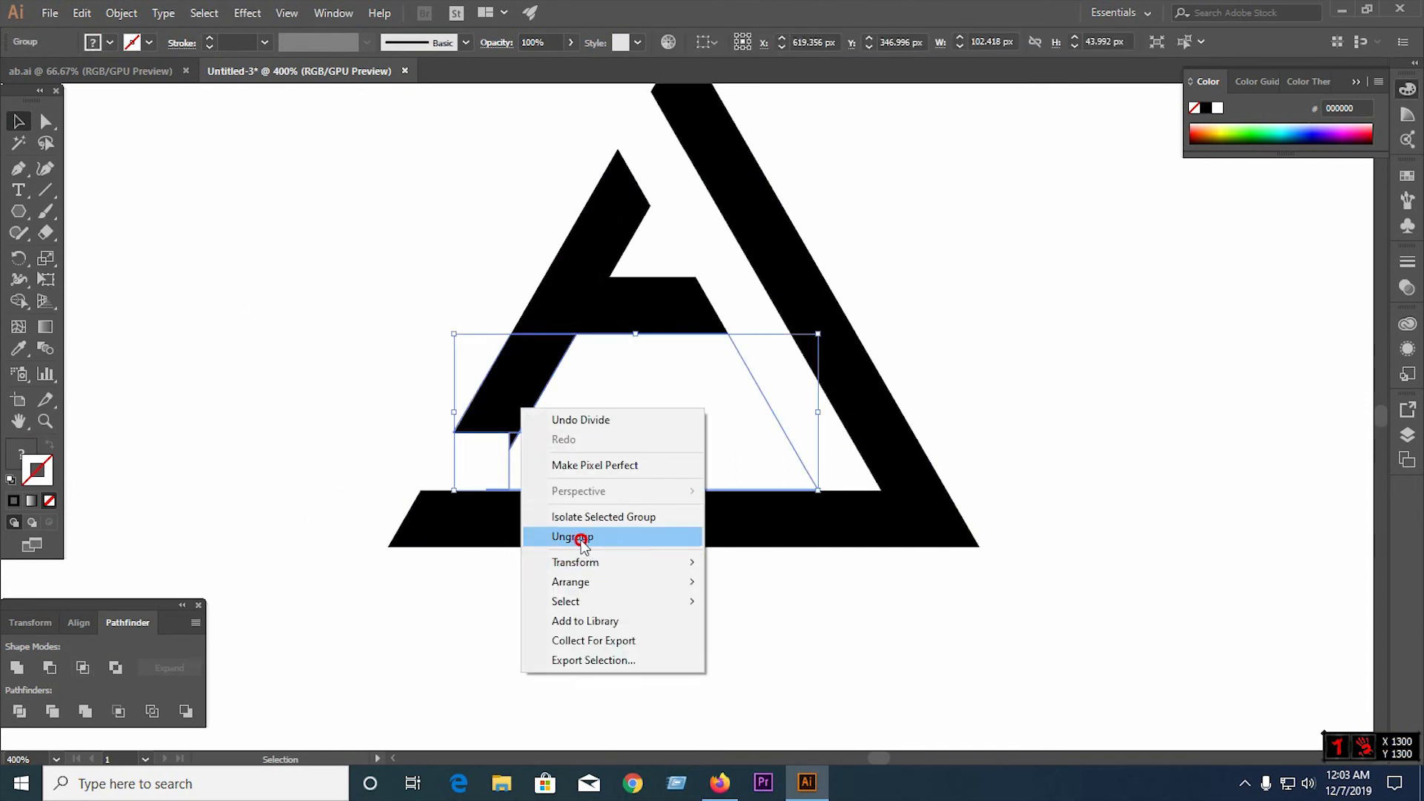
{"action": "left_click", "coordinate": [584, 540]}
Delete the small spike protruding below the left leg and the unfilled leftover shape inside the triangle
{"action": "left_click", "coordinate": [534, 442]}
{"action": "scroll", "coordinate": [534, 442], "scroll_direction": "up", "scroll_amount": 3}
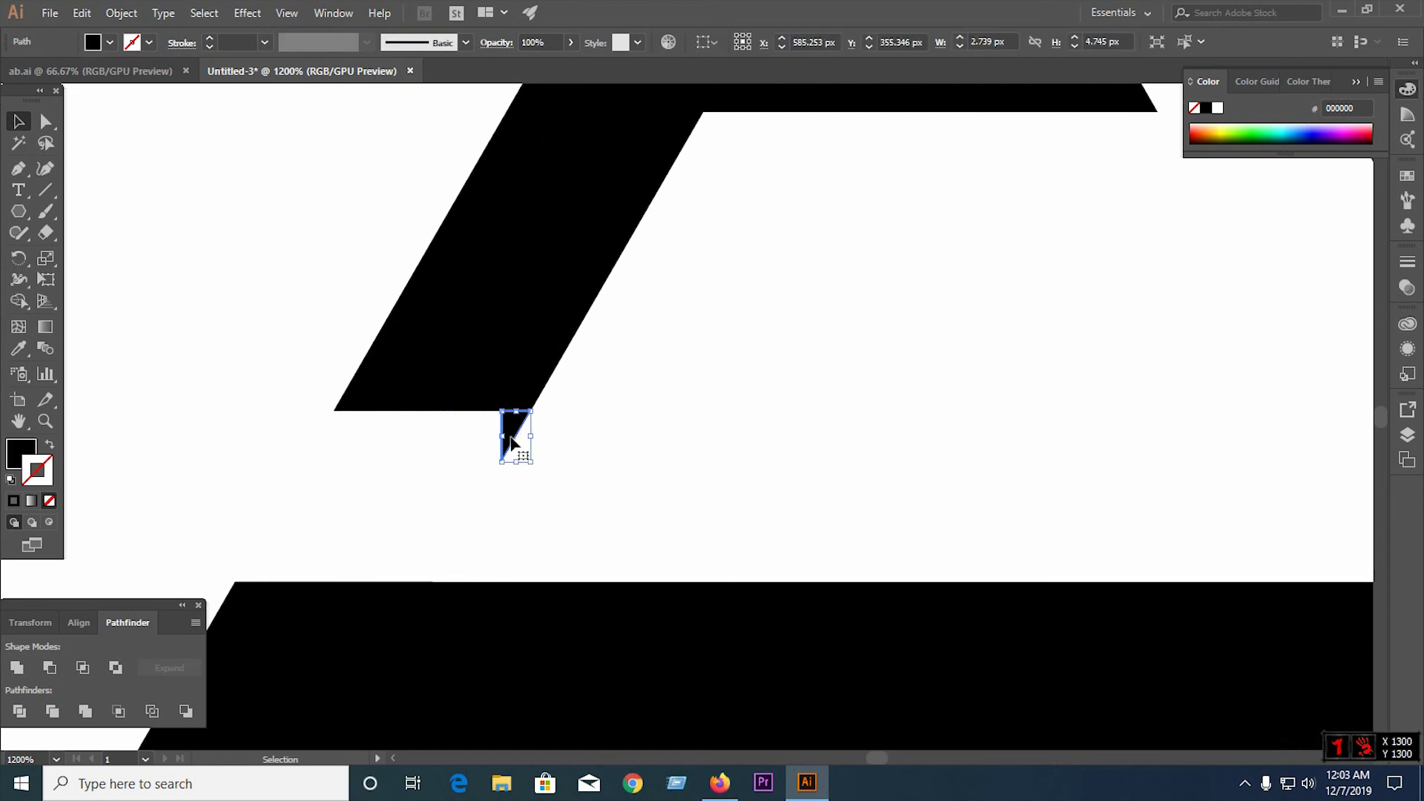
{"action": "key", "text": "Delete"}
{"action": "scroll", "coordinate": [494, 448], "scroll_direction": "down", "scroll_amount": 4}
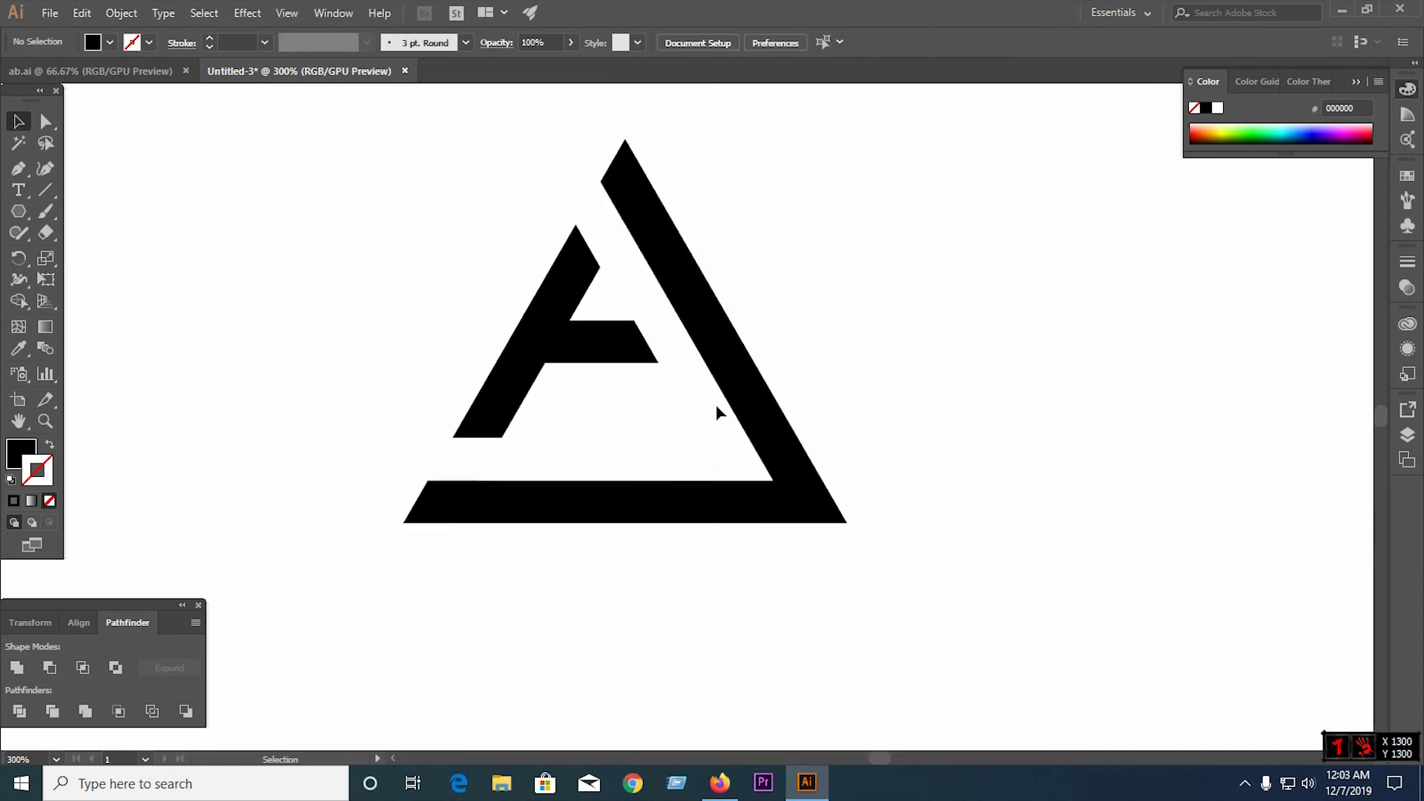
{"action": "left_click", "coordinate": [684, 421]}
{"action": "key", "text": "Delete"}
Unite all the remaining logo pieces with Pathfinder
{"action": "left_click_drag", "start_coordinate": [453, 150], "coordinate": [887, 559]}
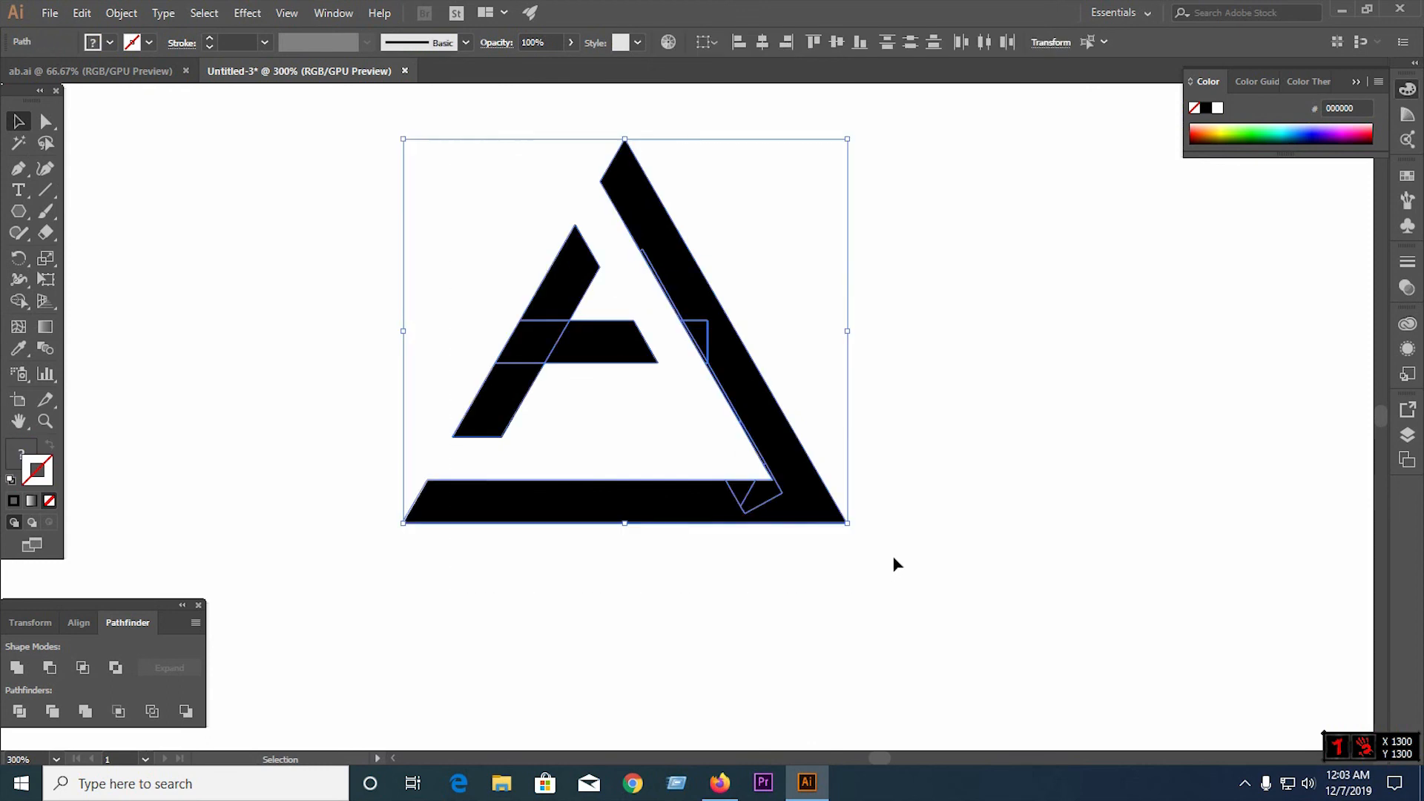
{"action": "left_click", "coordinate": [17, 667]}
{"action": "left_click", "coordinate": [587, 676]}
{"action": "key", "text": "ctrl+1"}
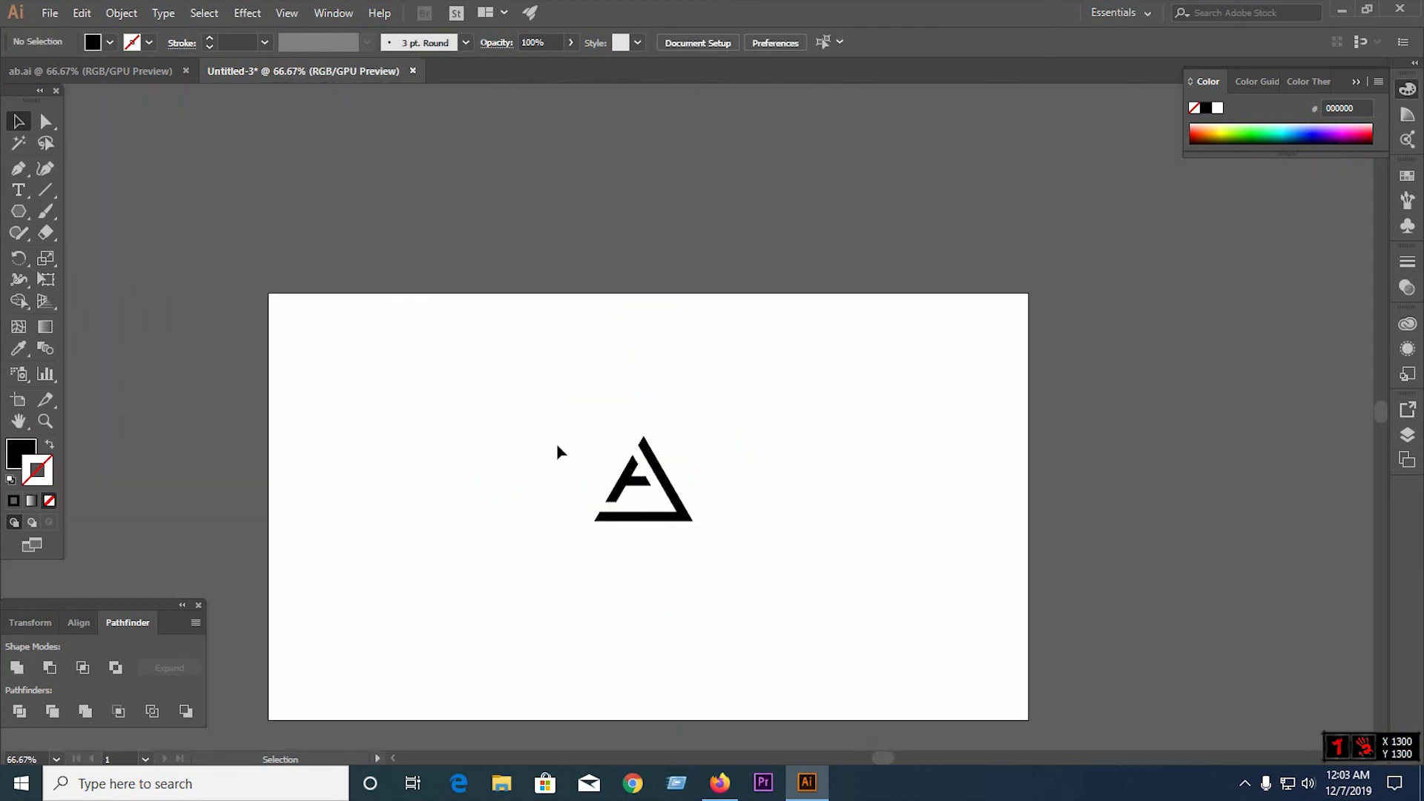
Select the whole logo and enlarge it to roughly twice its size near the artboard's centre
{"action": "left_click_drag", "start_coordinate": [548, 374], "coordinate": [742, 547]}
{"action": "left_click", "coordinate": [483, 430]}
{"action": "left_click", "coordinate": [708, 523]}
{"action": "left_click", "coordinate": [779, 545]}
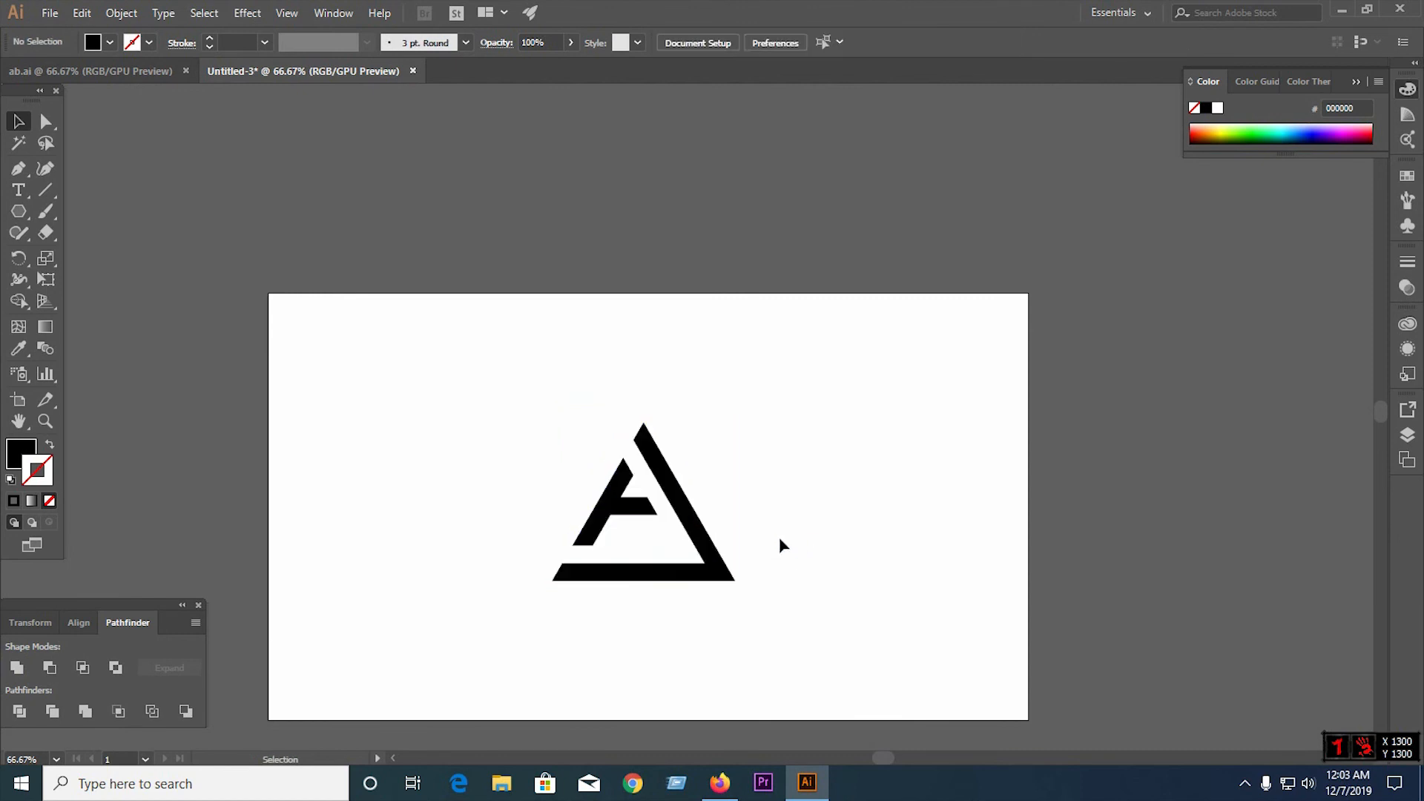
Place a text object on the artboard above the logo and set its font size to 72 pt
{"action": "left_click", "coordinate": [18, 190]}
{"action": "left_click", "coordinate": [427, 366]}
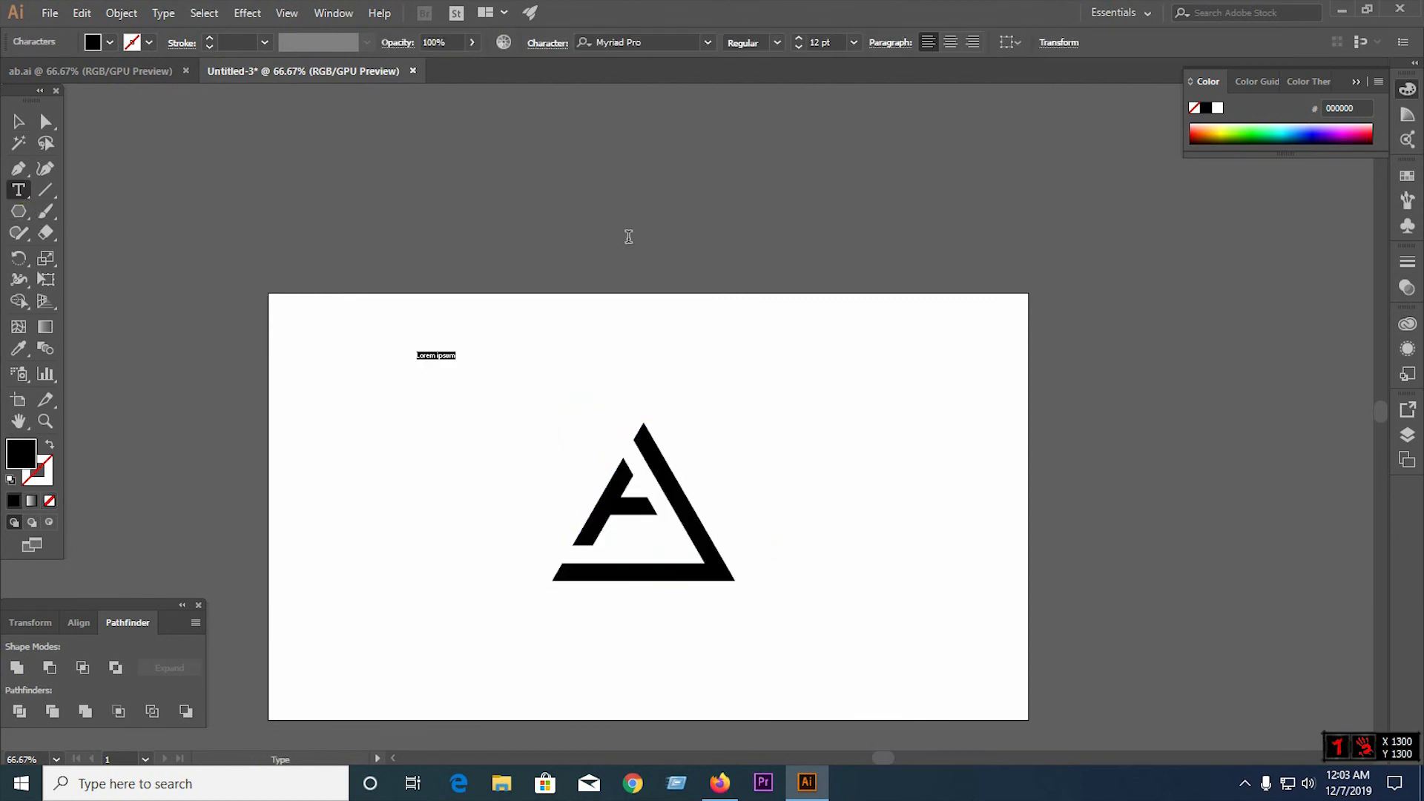
{"action": "left_click", "coordinate": [854, 42]}
{"action": "left_click", "coordinate": [868, 355]}
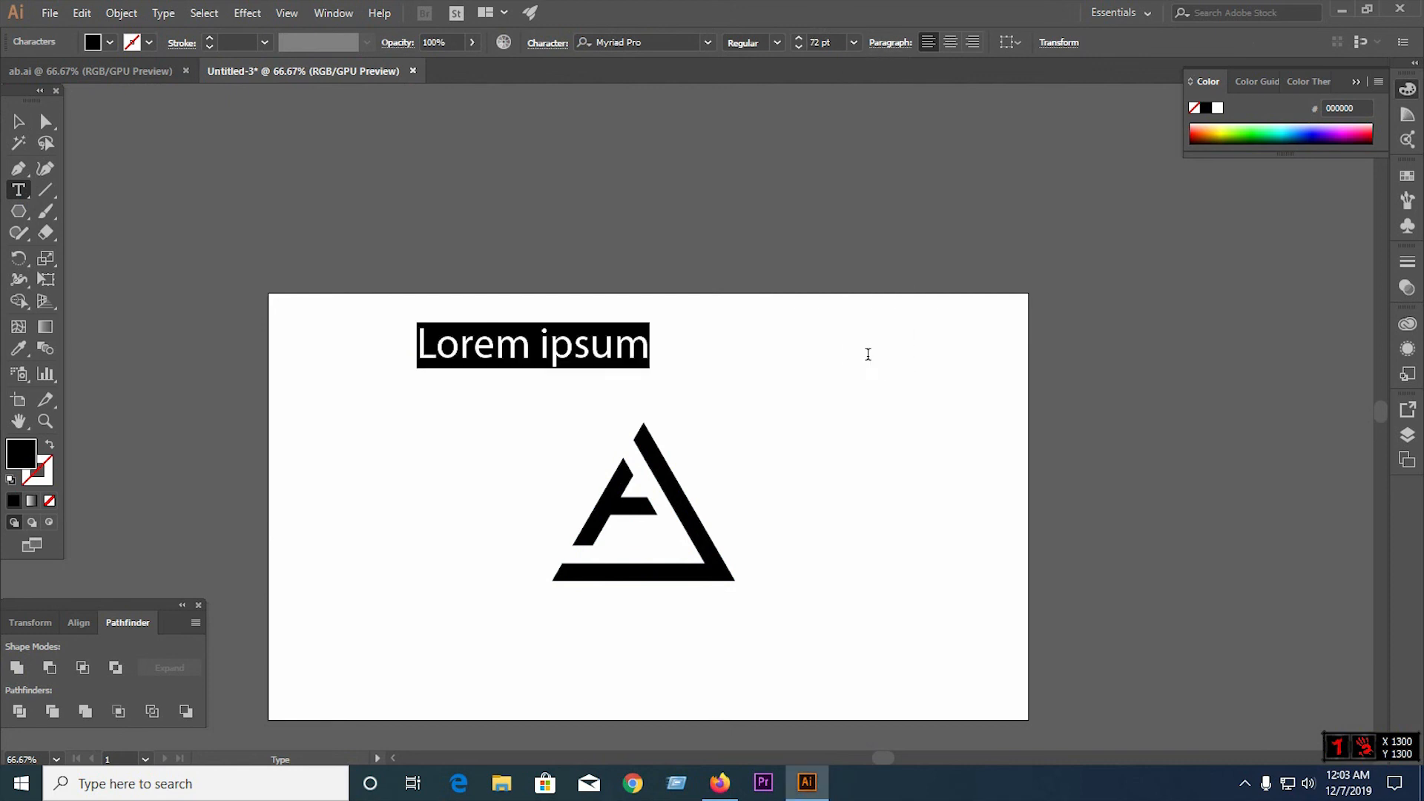
Replace the placeholder text above the logo with "THANKS FOR WATCH"
{"action": "type", "text": "THANKS"}
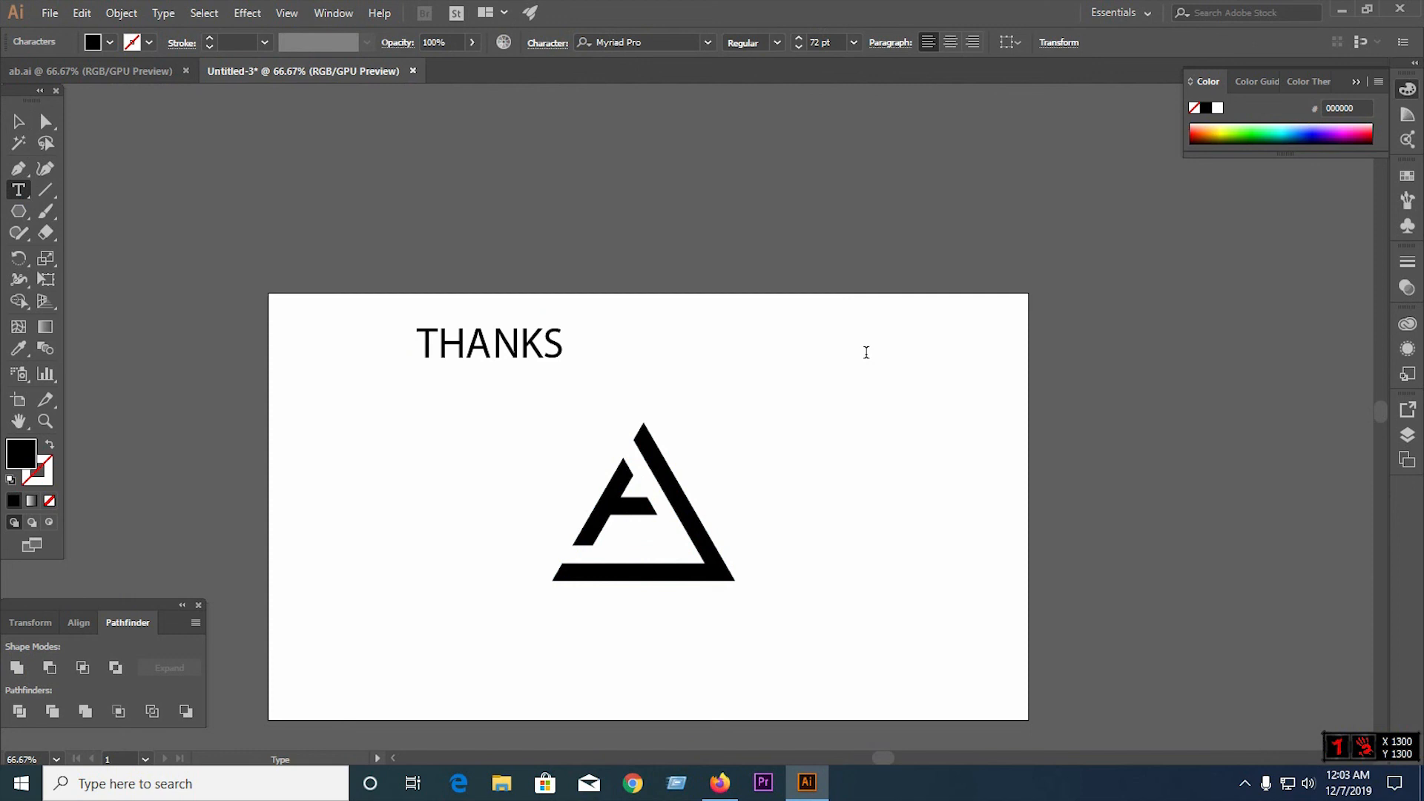
{"action": "type", "text": " FOR WATCH"}
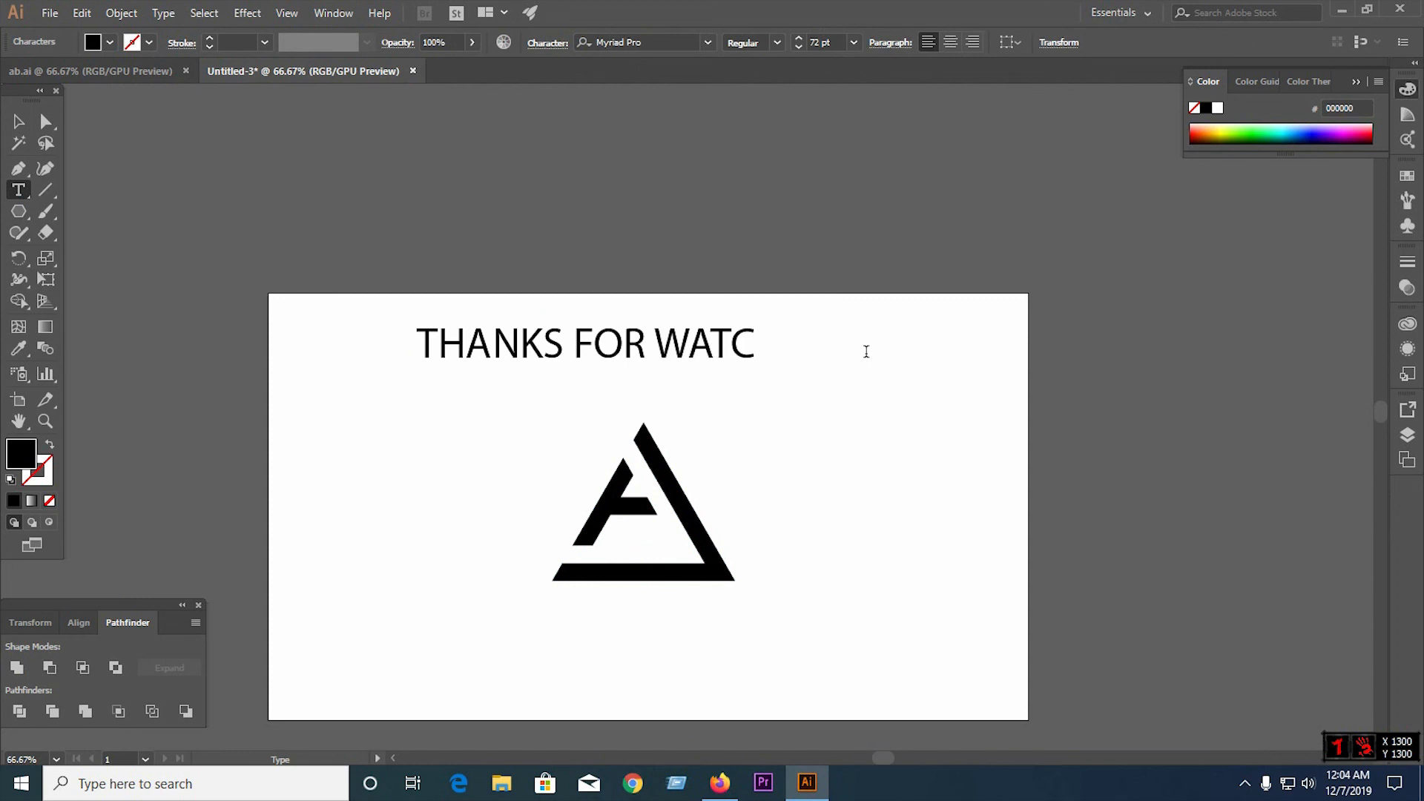